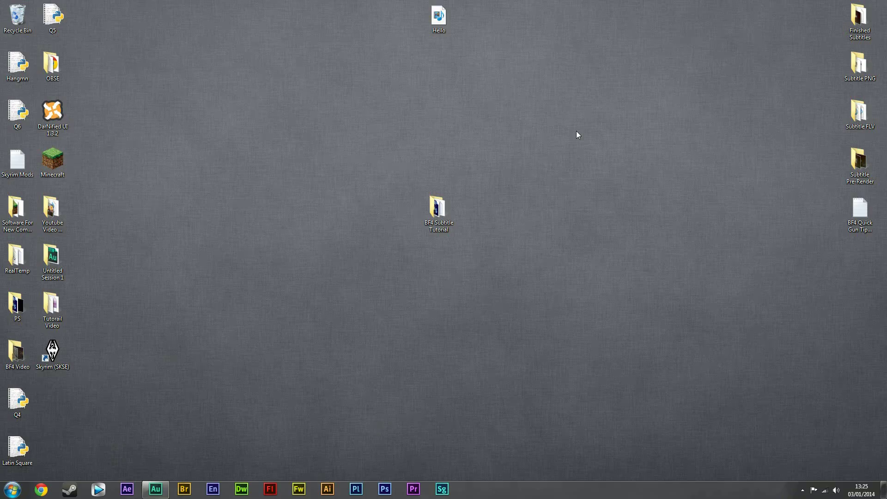
Step: Open the BF4 Subtitle Tutorial folder and inspect the agencyfb-bold font file's details
{"action": "double_click", "coordinate": [437, 210]}
{"action": "left_click", "coordinate": [210, 72]}
{"action": "left_click", "coordinate": [218, 133]}
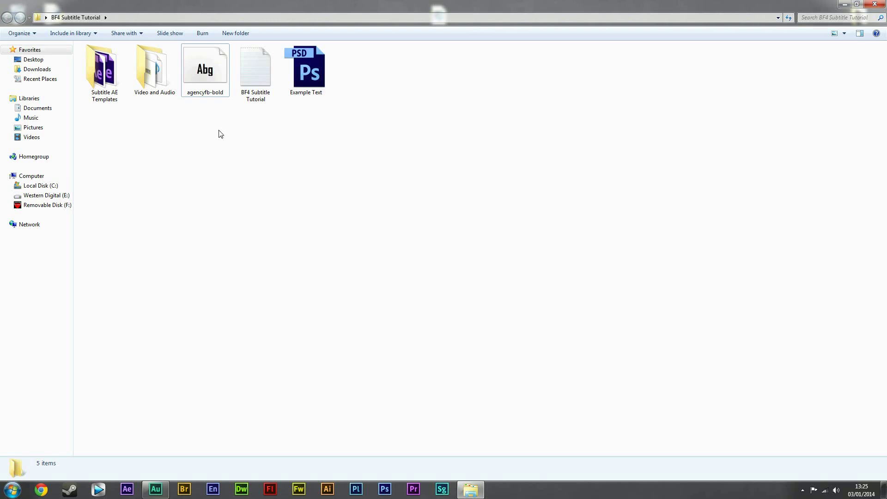
{"action": "left_click", "coordinate": [206, 69]}
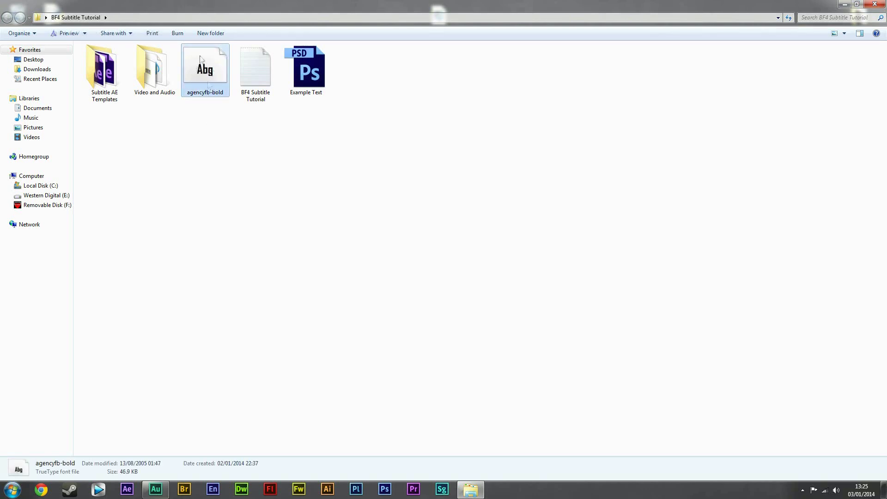
{"action": "left_click", "coordinate": [207, 184]}
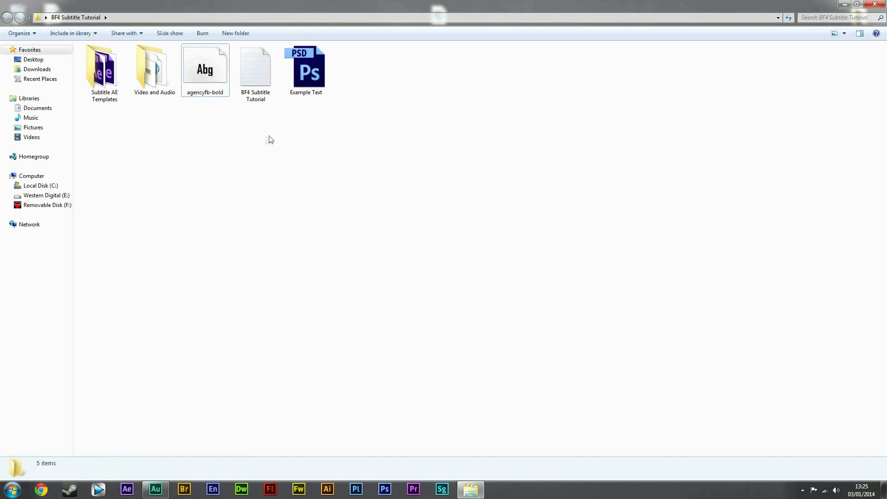
Step: Open Example Text.psd in Photoshop and replace 'INSERT TEXT HERE' with 'HELLO'
{"action": "double_click", "coordinate": [315, 71]}
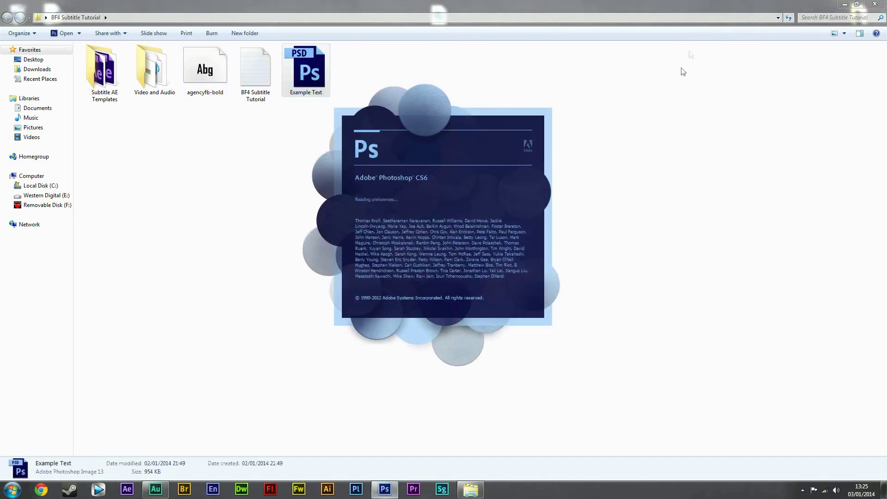
{"action": "left_click", "coordinate": [845, 4]}
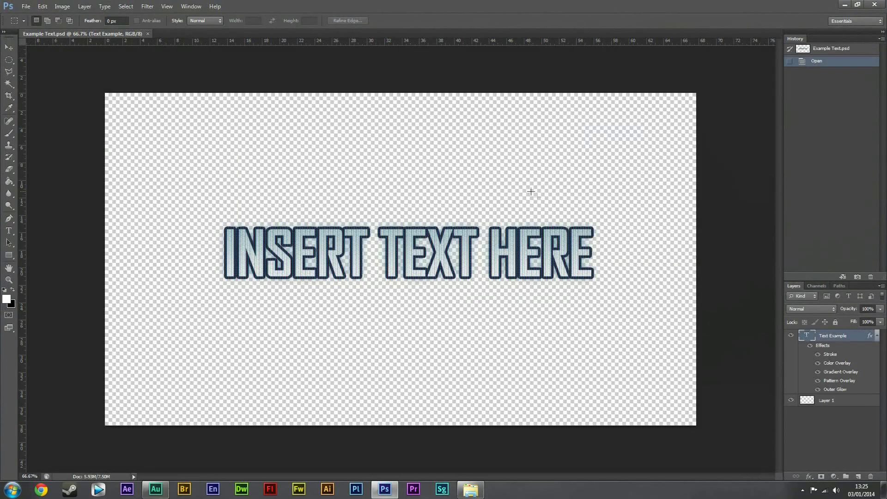
{"action": "key", "text": "t"}
{"action": "left_click", "coordinate": [501, 231]}
{"action": "key", "text": "ctrl+a"}
{"action": "key", "text": "BackSpace"}
{"action": "type", "text": "HELLO"}
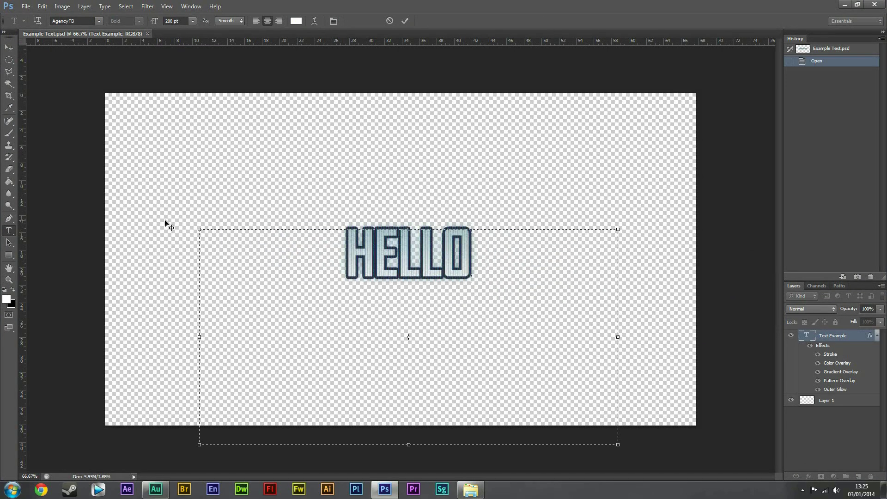
{"action": "left_click", "coordinate": [9, 48]}
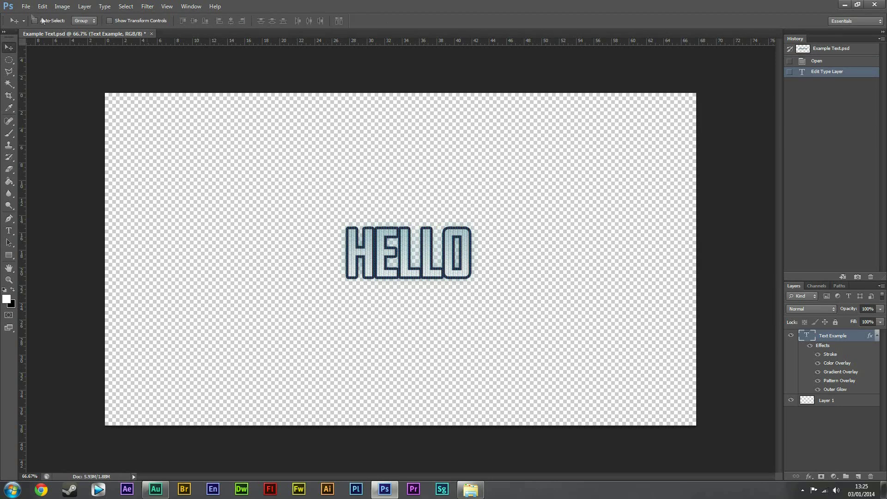
Step: Start a Save As of the document with PNG chosen as the file format
{"action": "left_click", "coordinate": [26, 6]}
{"action": "left_click", "coordinate": [69, 118]}
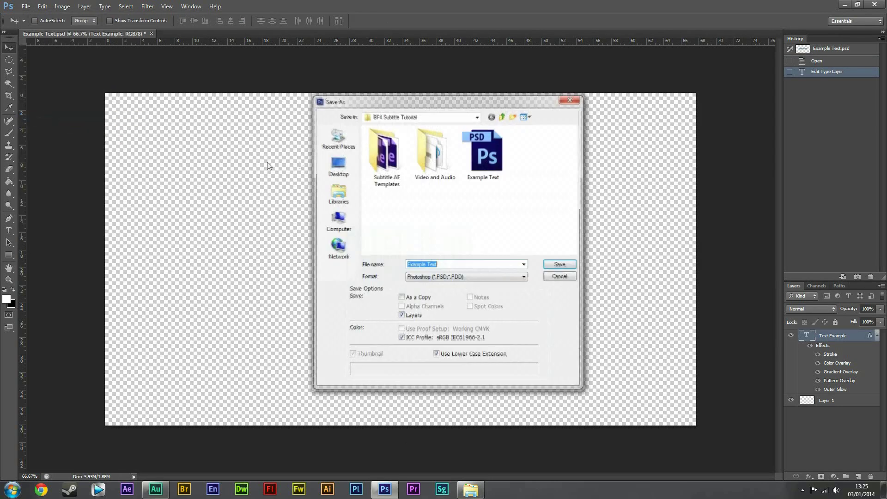
{"action": "left_click", "coordinate": [498, 277]}
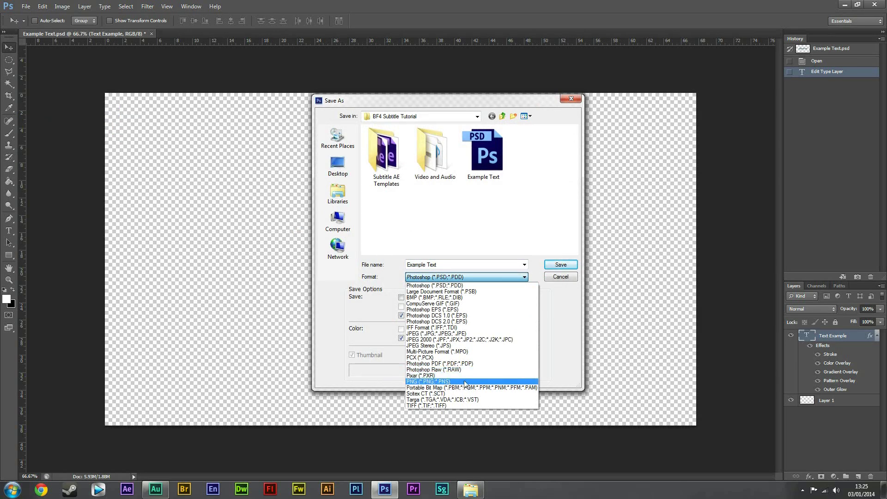
{"action": "left_click", "coordinate": [464, 382]}
Step: Save the file as Hello.png on the Desktop with default PNG options, then quit Photoshop
{"action": "left_click", "coordinate": [438, 268]}
{"action": "left_click", "coordinate": [435, 267]}
{"action": "left_click_drag", "start_coordinate": [437, 267], "coordinate": [362, 270]}
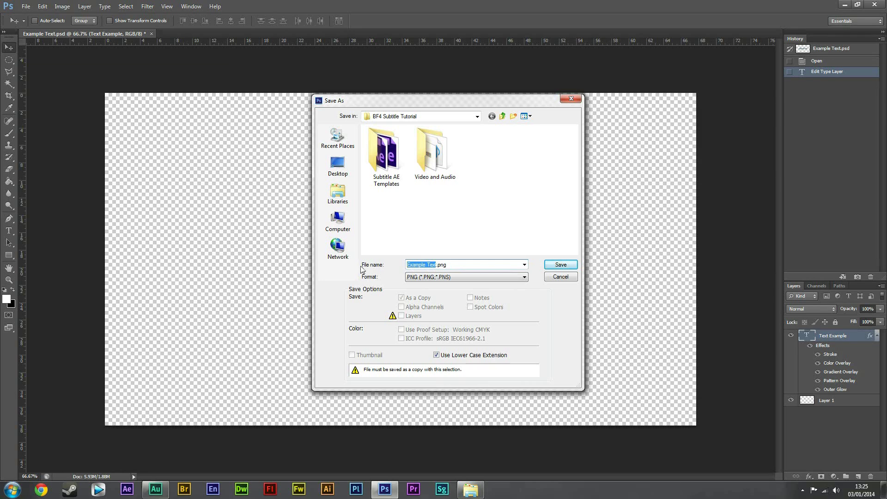
{"action": "type", "text": "Hellot"}
{"action": "left_click", "coordinate": [338, 164]}
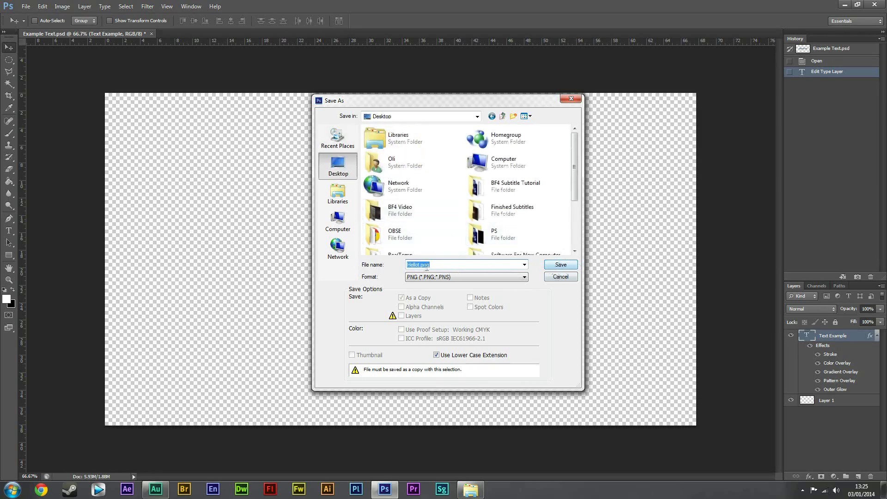
{"action": "left_click", "coordinate": [420, 266]}
{"action": "key", "text": "Delete"}
{"action": "left_click", "coordinate": [557, 264]}
{"action": "left_click", "coordinate": [461, 153]}
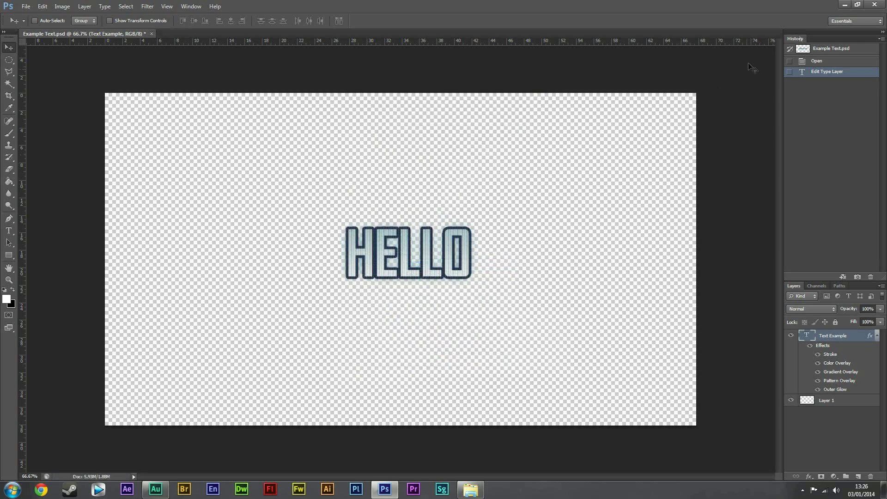
{"action": "left_click", "coordinate": [874, 6]}
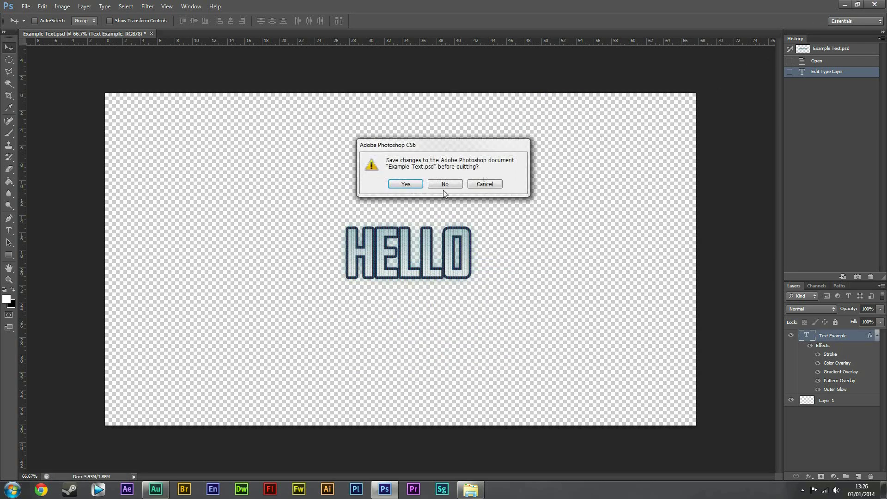
Step: Discard Example Text.psd changes and open Text Modifier.aep from BF4 Subtitle Tutorial > Subtitle AE Templates
{"action": "left_click", "coordinate": [445, 184]}
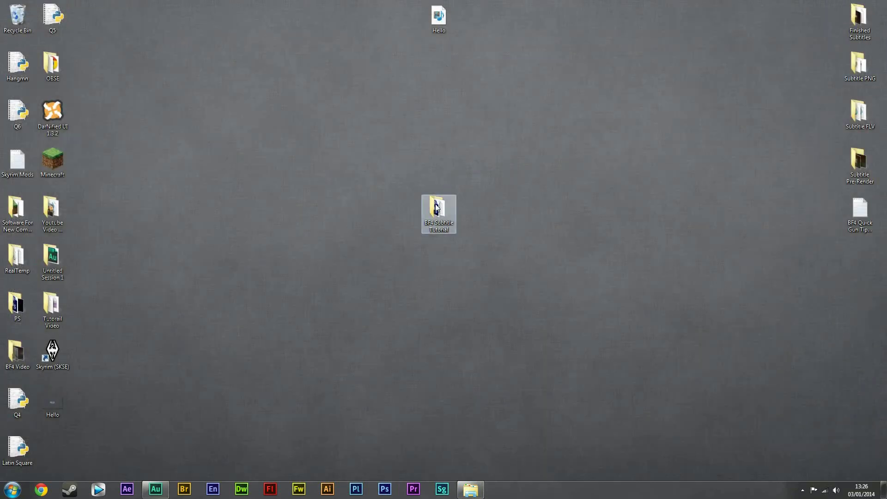
{"action": "double_click", "coordinate": [436, 207]}
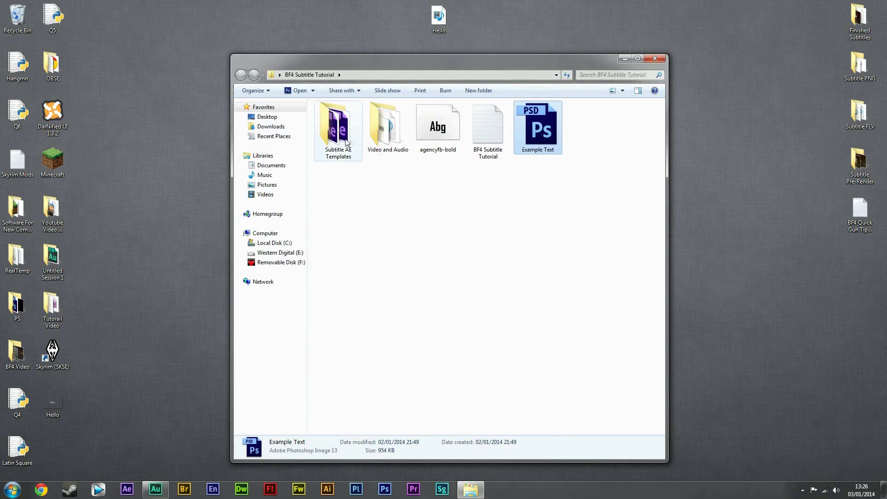
{"action": "double_click", "coordinate": [347, 142]}
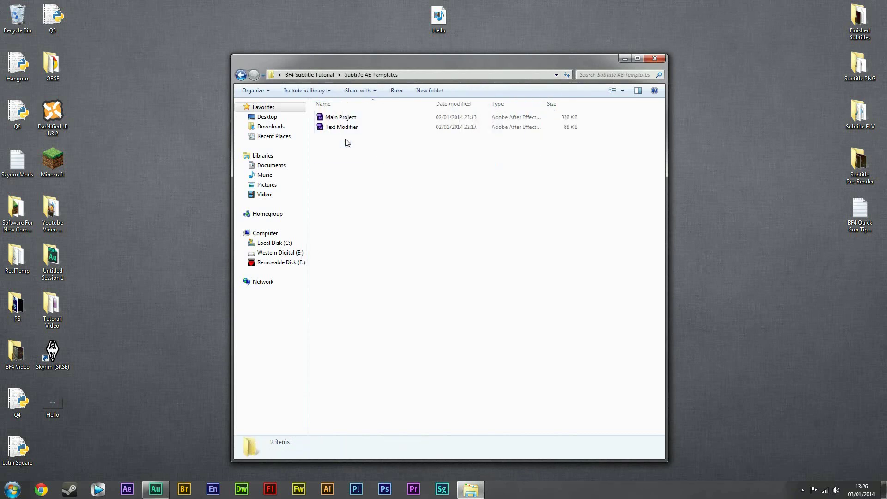
{"action": "double_click", "coordinate": [368, 128]}
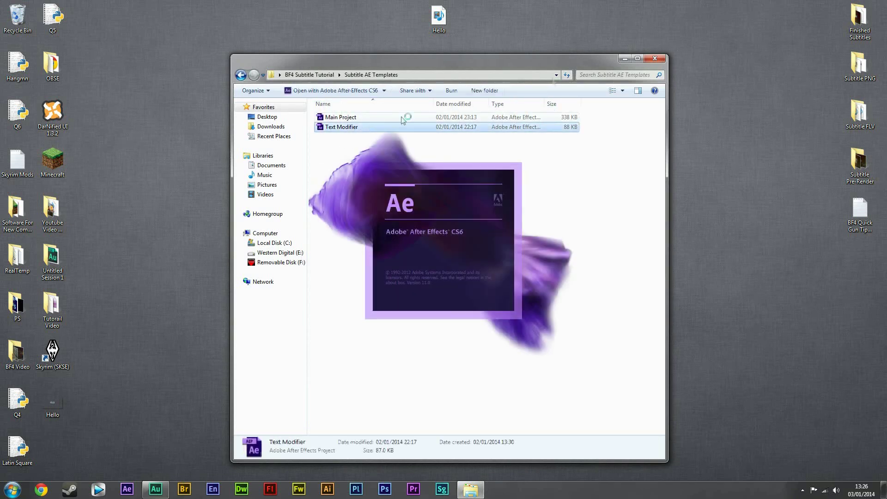
Step: Switch After Effects to the All Panels workspace and restore the Explorer folder window
{"action": "left_click", "coordinate": [625, 60]}
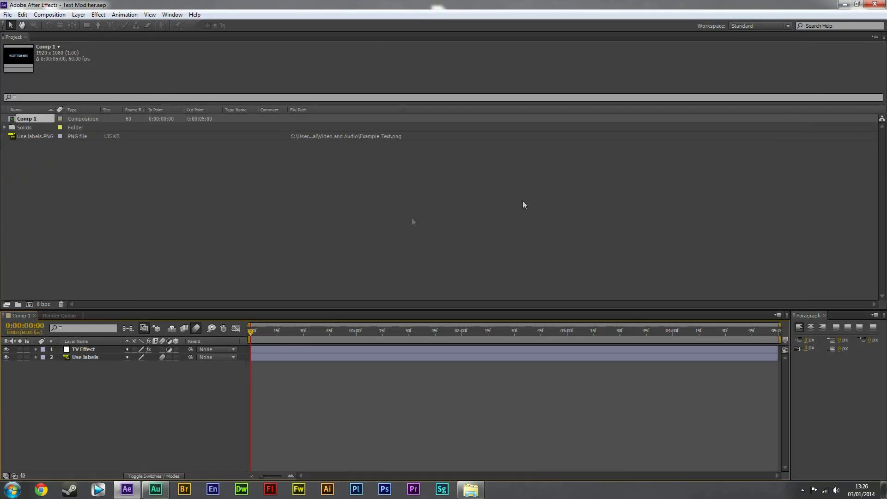
{"action": "left_click", "coordinate": [150, 15]}
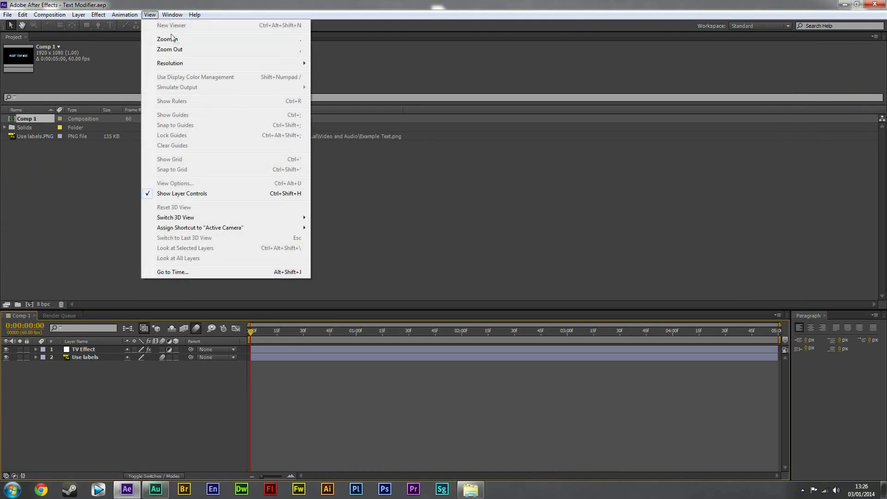
{"action": "left_click", "coordinate": [171, 15]}
{"action": "mouse_move", "coordinate": [228, 26]}
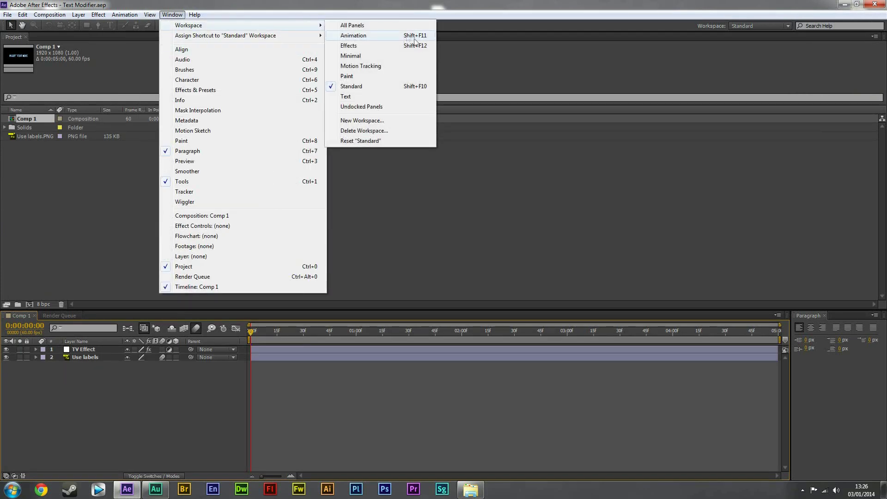
{"action": "left_click", "coordinate": [387, 26]}
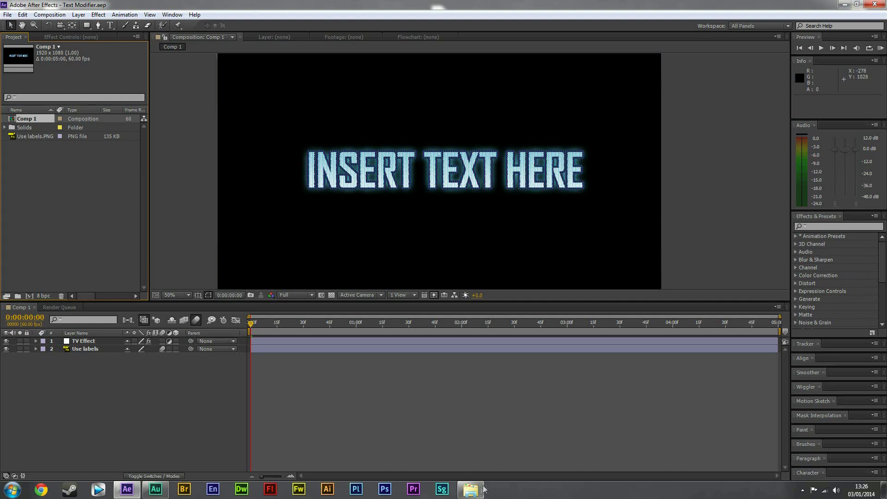
{"action": "left_click", "coordinate": [471, 489]}
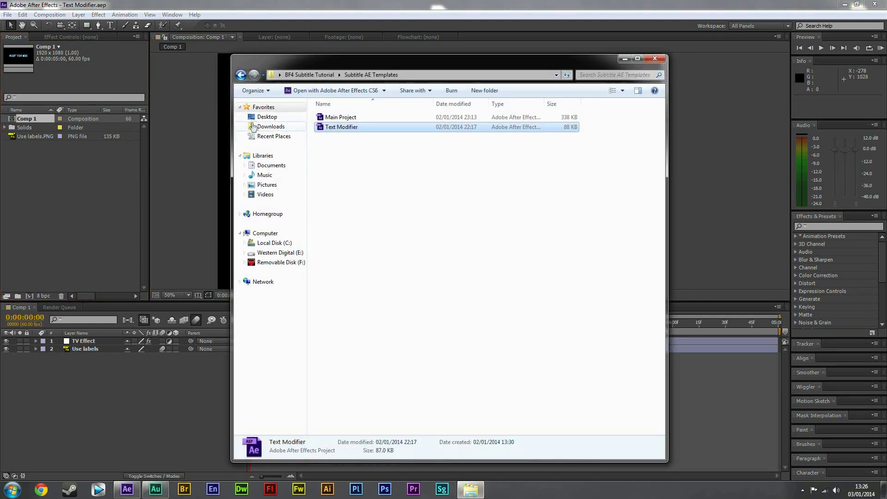
Step: Import Hello.png from the Desktop and add it to Comp 1 below the Use labels layer
{"action": "left_click", "coordinate": [257, 117]}
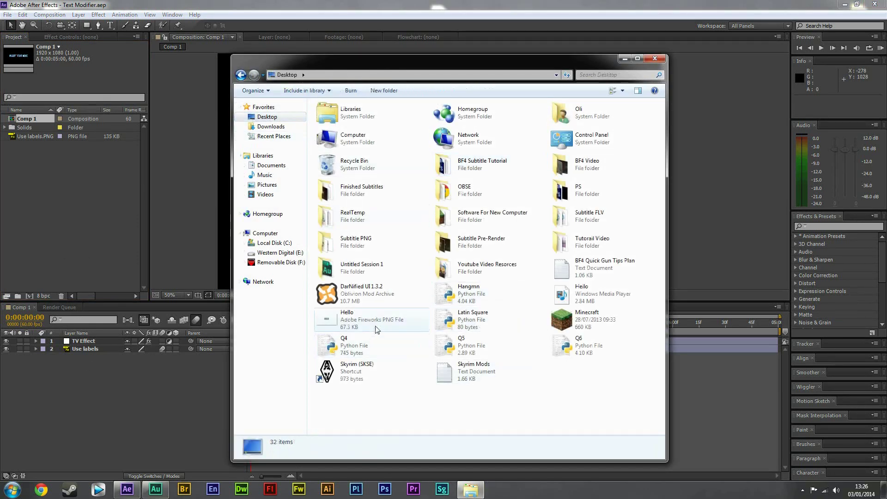
{"action": "left_click_drag", "start_coordinate": [375, 323], "coordinate": [85, 201]}
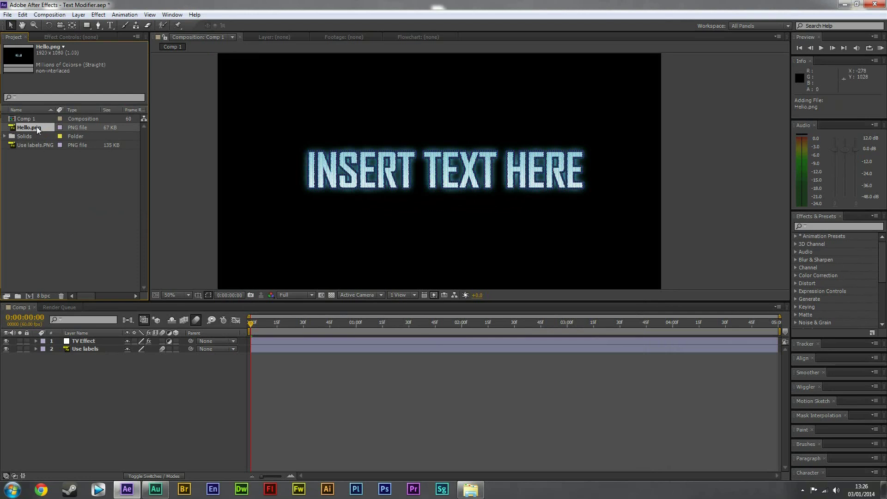
{"action": "left_click_drag", "start_coordinate": [38, 130], "coordinate": [118, 374]}
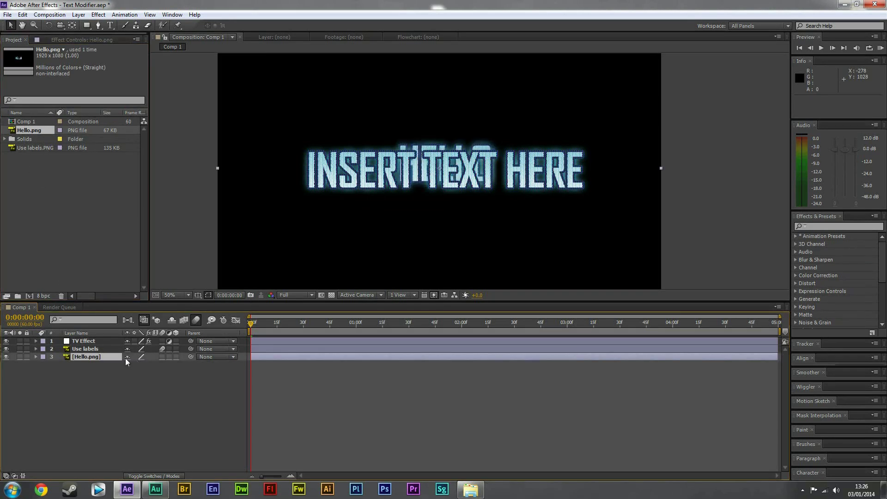
Step: Paste the Use labels layer's four Position keyframes onto the Hello.png layer
{"action": "left_click", "coordinate": [36, 357]}
{"action": "left_click", "coordinate": [45, 365]}
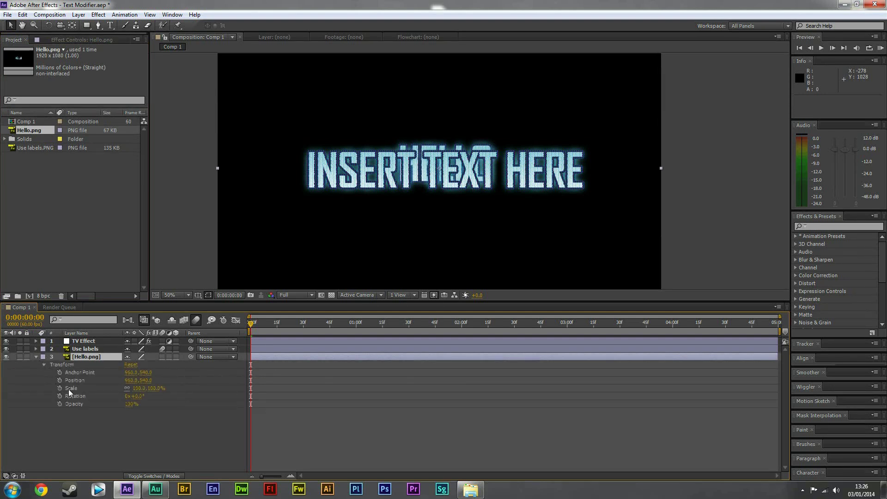
{"action": "left_click", "coordinate": [83, 349]}
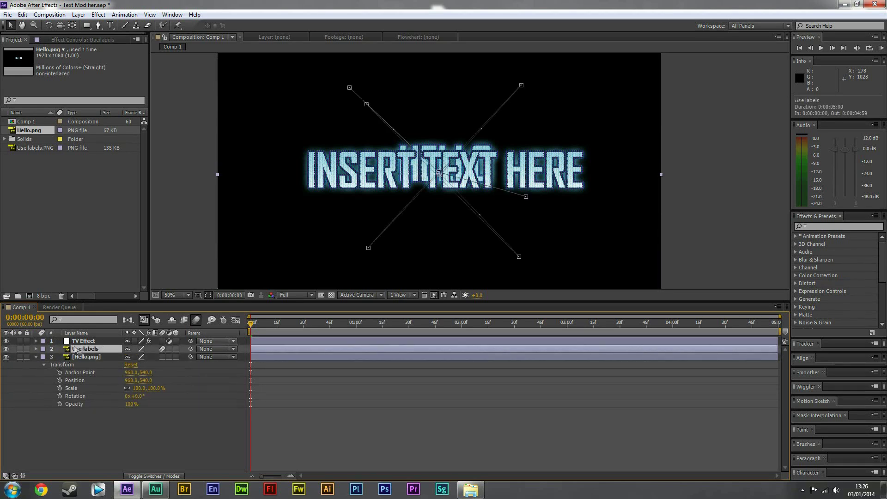
{"action": "left_click", "coordinate": [36, 350]}
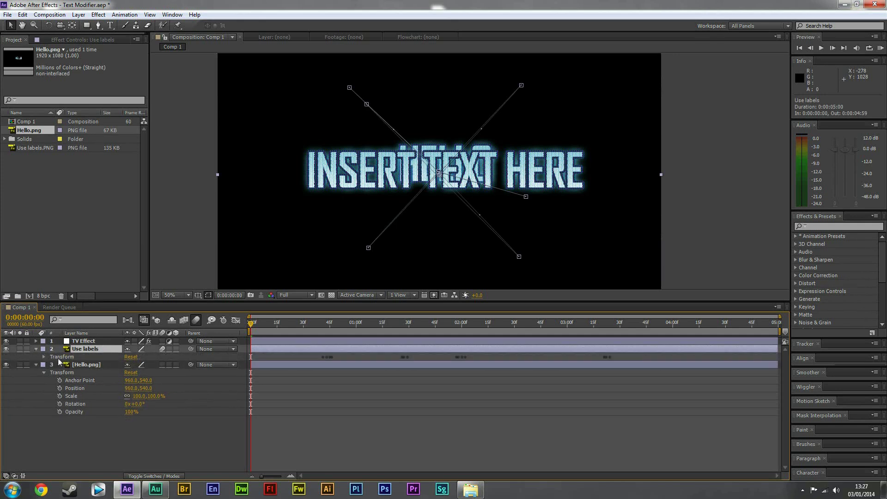
{"action": "key", "text": "Return"}
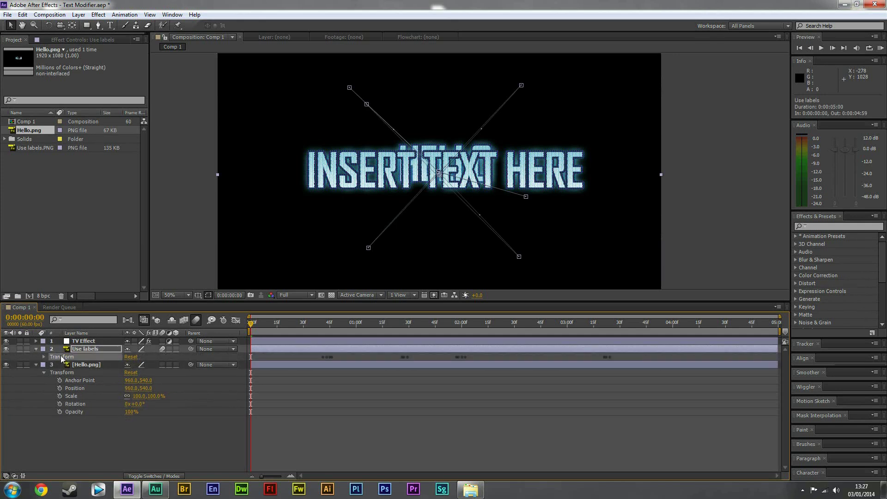
{"action": "left_click", "coordinate": [91, 366]}
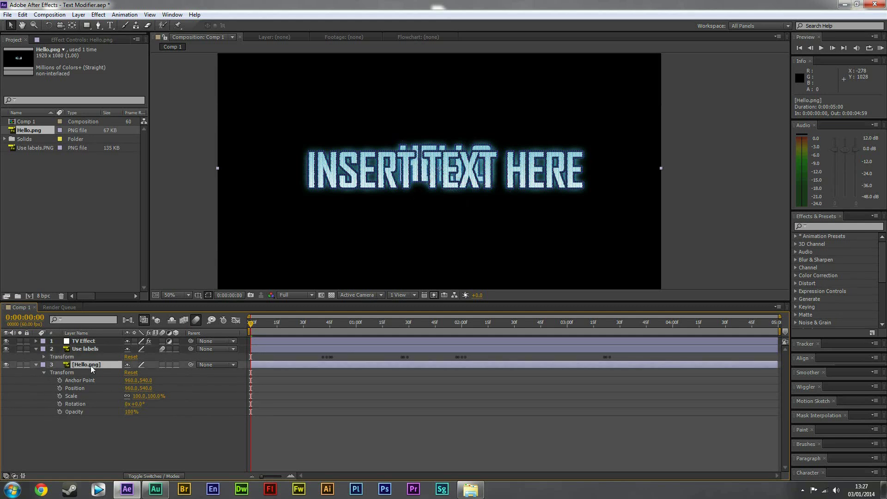
{"action": "key", "text": "ctrl+v"}
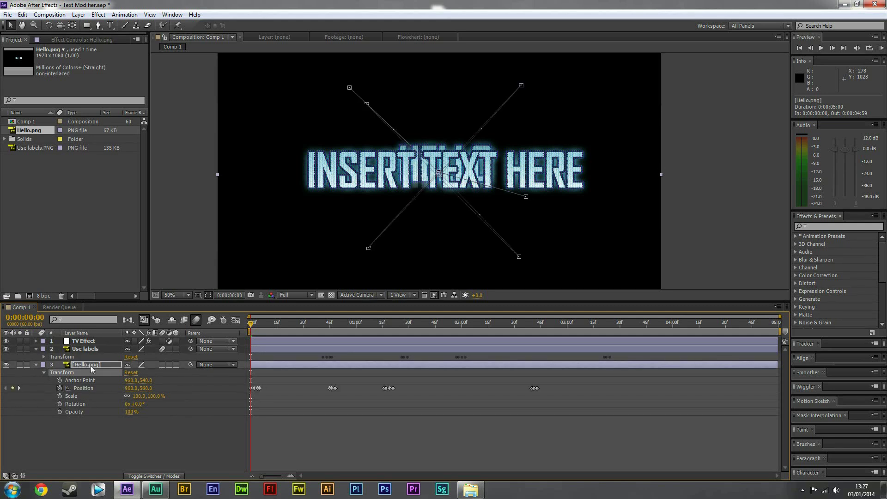
{"action": "left_click", "coordinate": [44, 357]}
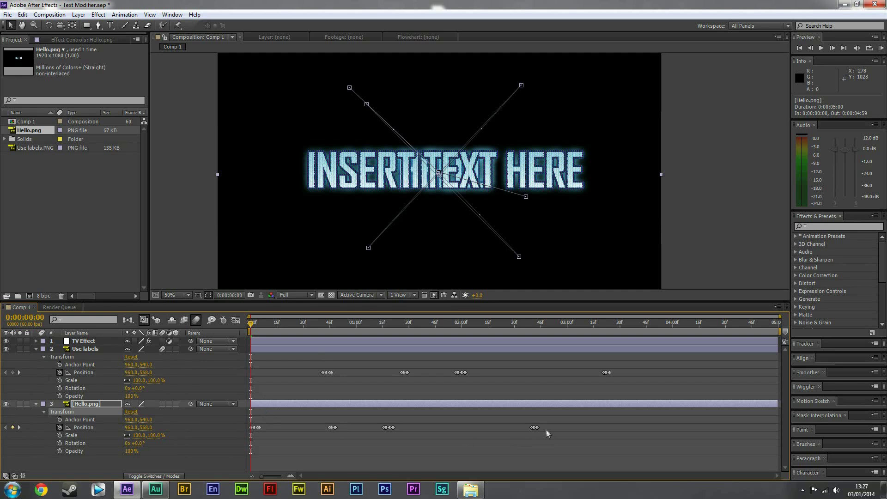
Step: Shift all of Hello.png's Position keyframes to start at frame 41
{"action": "left_click_drag", "start_coordinate": [547, 432], "coordinate": [245, 425]}
{"action": "left_click_drag", "start_coordinate": [251, 327], "coordinate": [322, 327]}
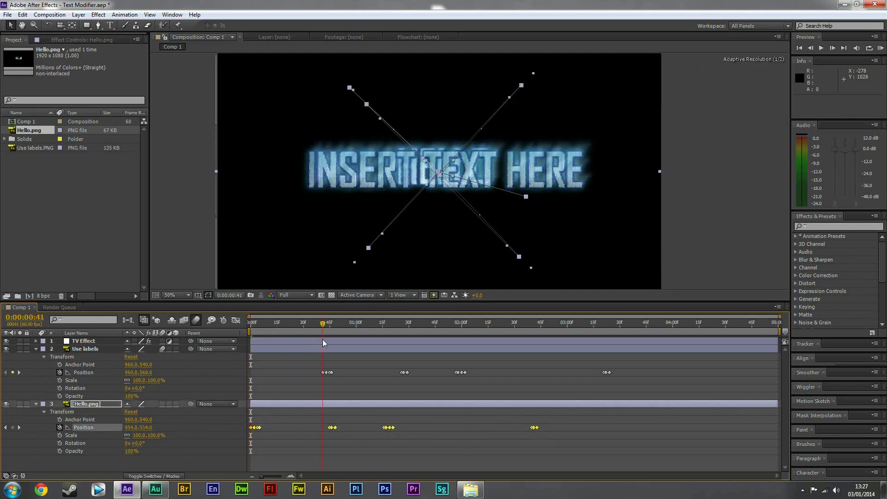
{"action": "left_click_drag", "start_coordinate": [253, 427], "coordinate": [325, 433]}
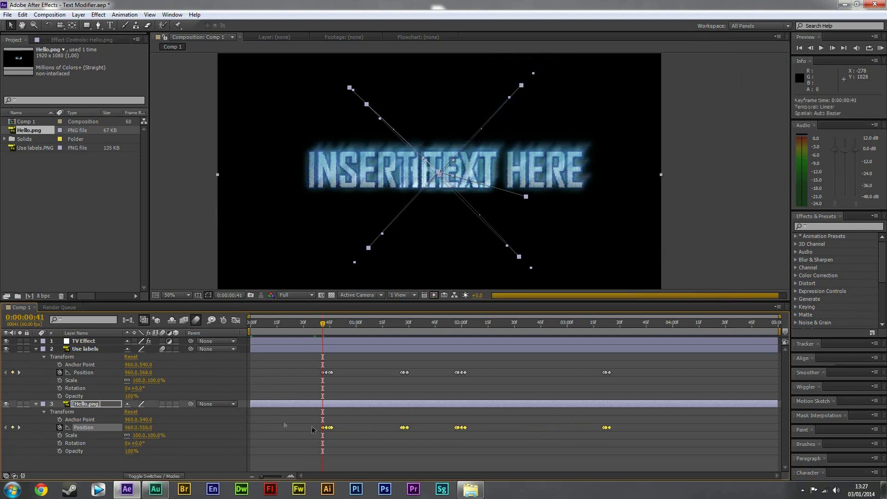
Step: Collapse Hello.png's properties and delete the Use labels layer
{"action": "left_click", "coordinate": [35, 405]}
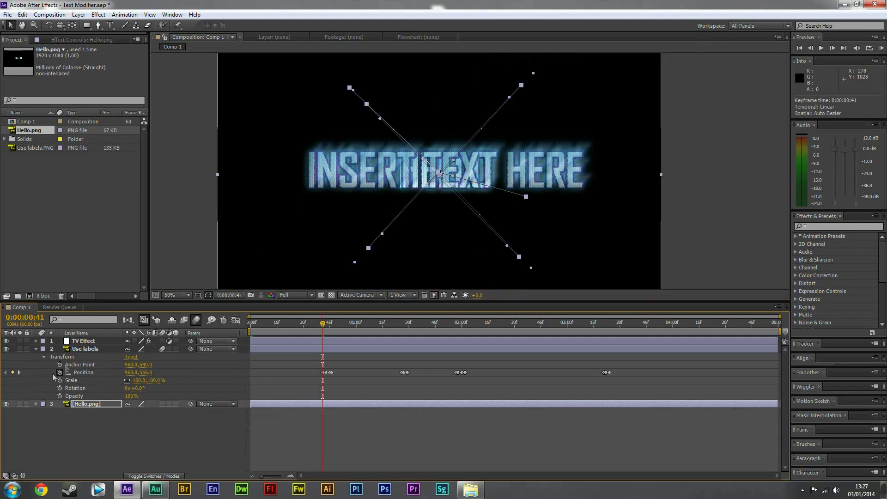
{"action": "left_click", "coordinate": [92, 351]}
{"action": "key", "text": "Delete"}
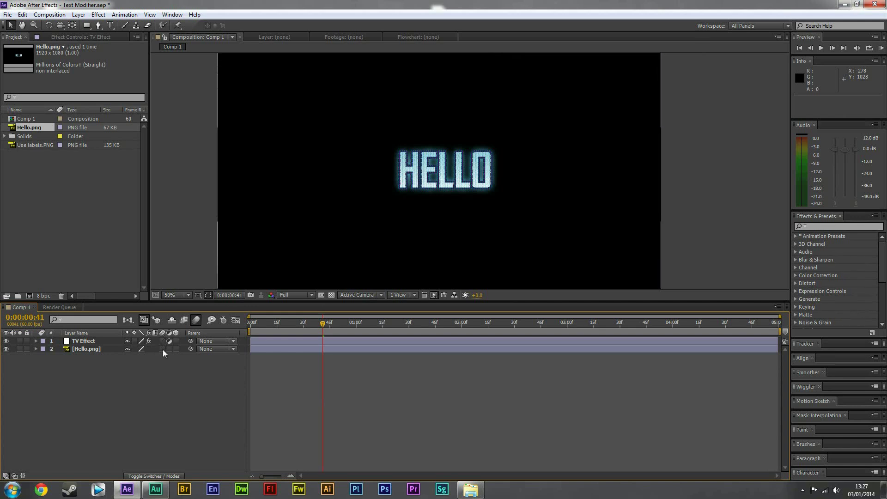
Step: Scrub through the HELLO shake animation, then return the playhead to 0:00:00:00
{"action": "mouse_move", "coordinate": [323, 329]}
{"action": "left_mouse_down"}
{"action": "mouse_move", "coordinate": [278, 333]}
{"action": "mouse_move", "coordinate": [355, 334]}
{"action": "mouse_move", "coordinate": [330, 336]}
{"action": "left_mouse_up"}
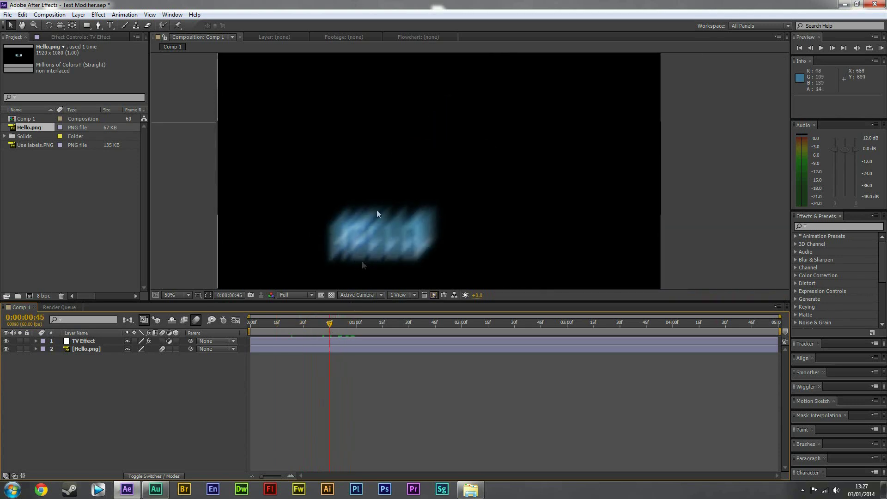
{"action": "left_click_drag", "start_coordinate": [330, 329], "coordinate": [243, 337]}
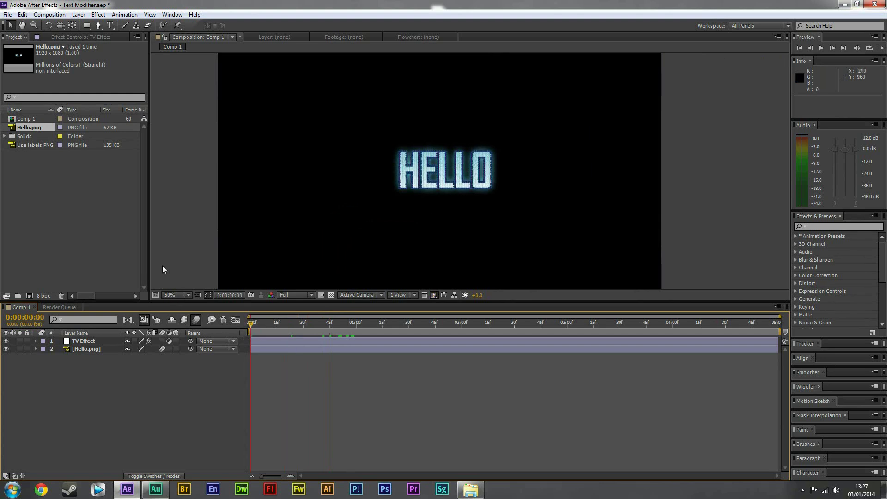
{"action": "left_click", "coordinate": [7, 14]}
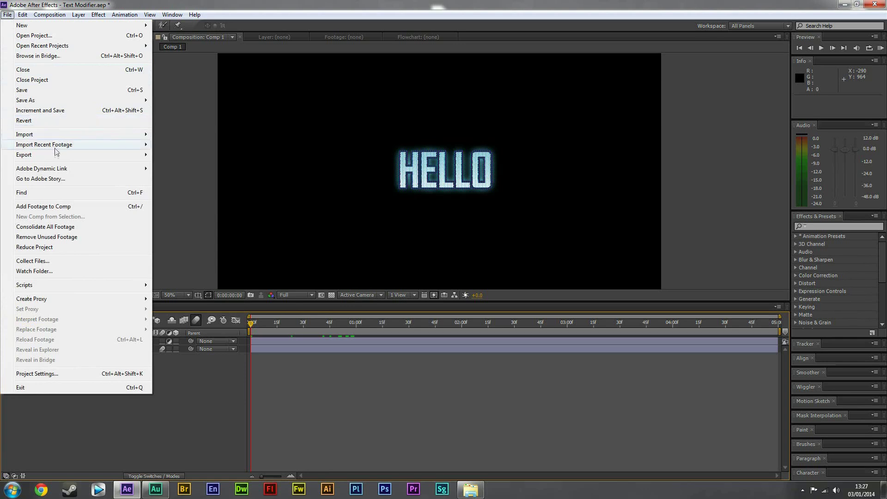
Step: Add Comp 1 to the Render Queue with FLV output format and RGB + Alpha channels
{"action": "mouse_move", "coordinate": [56, 157]}
{"action": "left_click", "coordinate": [189, 155]}
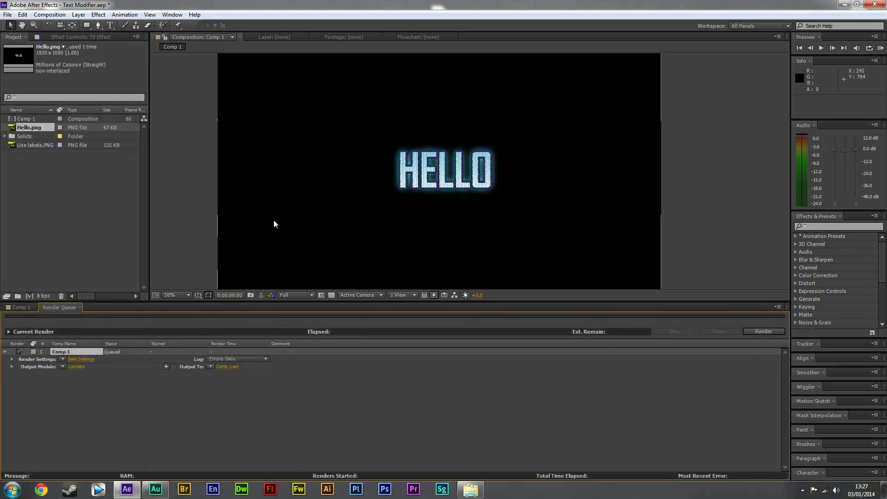
{"action": "left_click", "coordinate": [78, 368]}
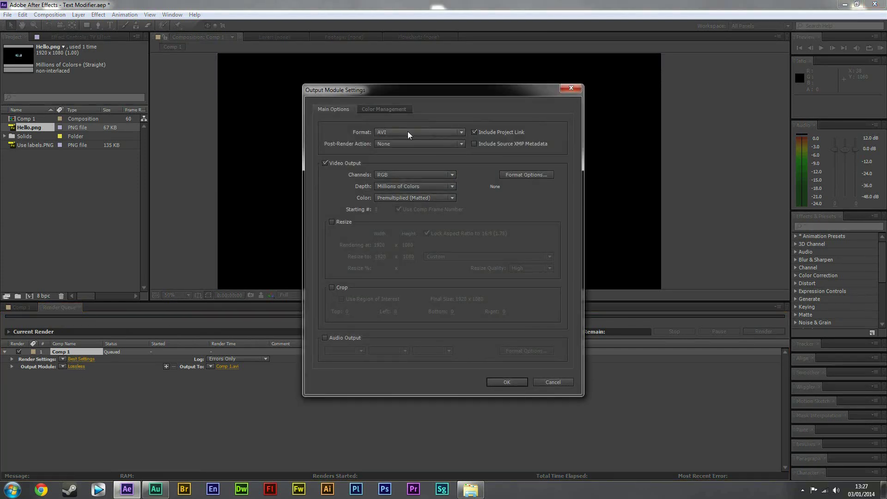
{"action": "left_click", "coordinate": [408, 134]}
{"action": "left_click", "coordinate": [408, 183]}
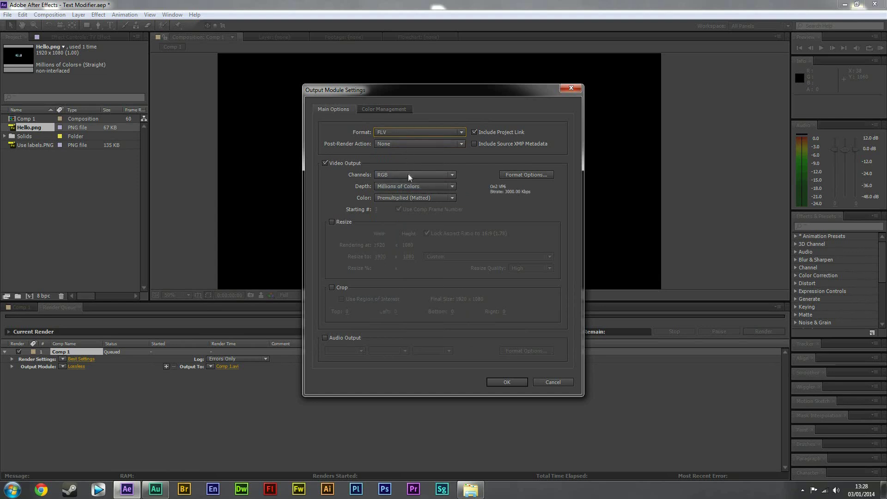
{"action": "left_click", "coordinate": [409, 176]}
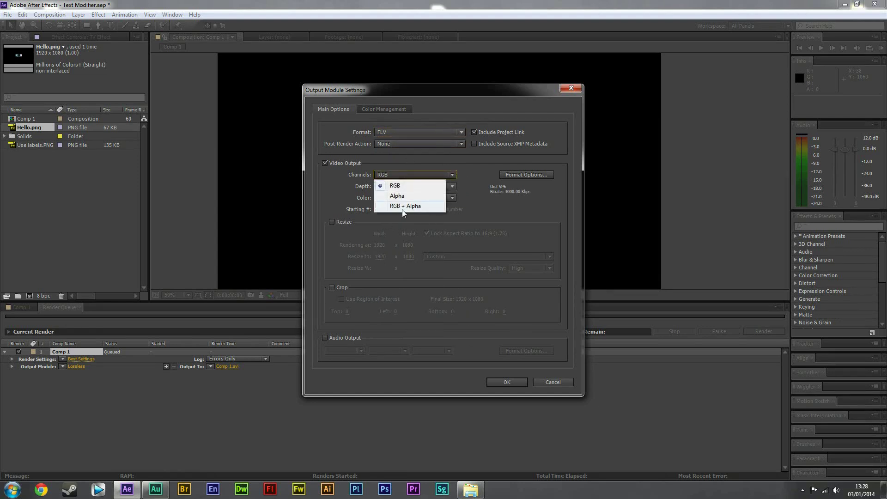
{"action": "left_click", "coordinate": [403, 206]}
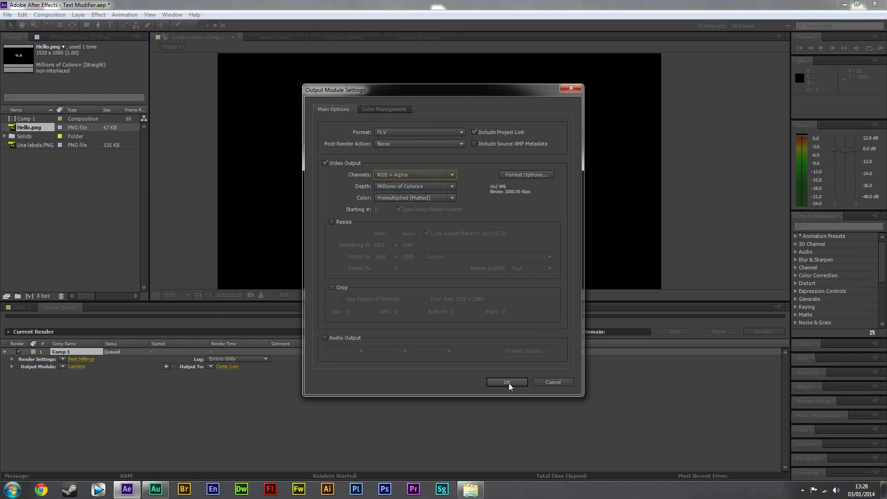
{"action": "left_click", "coordinate": [507, 383]}
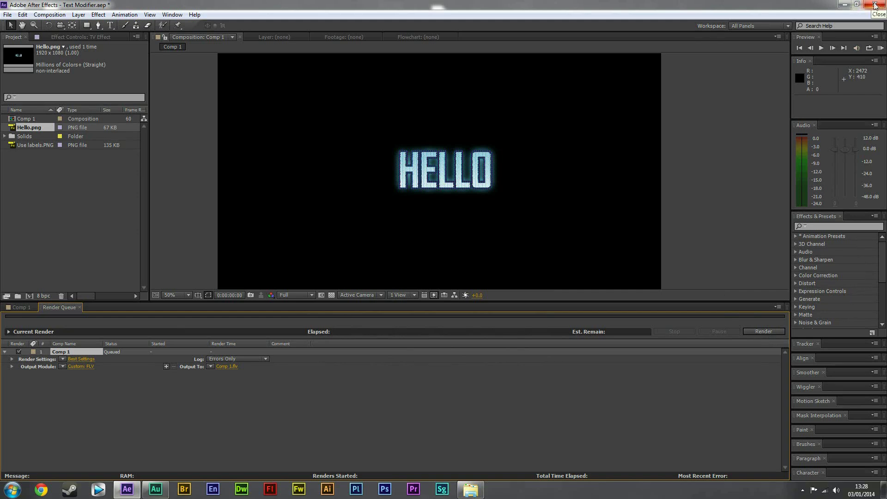
Step: Close After Effects without saving Text Modifier, then open Main Project from Subtitle AE Templates
{"action": "left_click", "coordinate": [875, 5]}
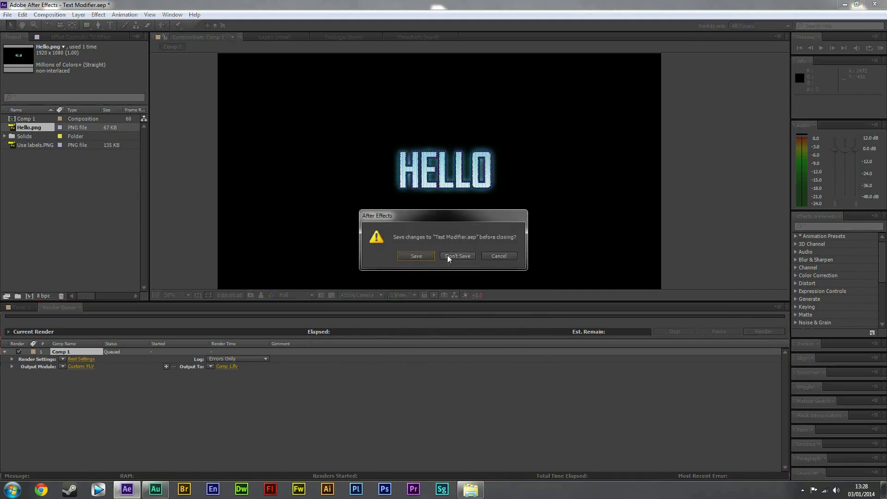
{"action": "left_click", "coordinate": [447, 255]}
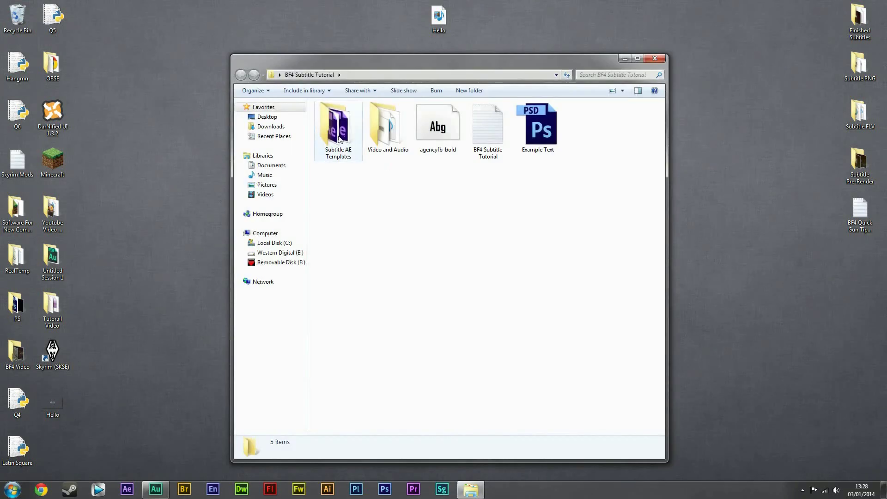
{"action": "double_click", "coordinate": [340, 138]}
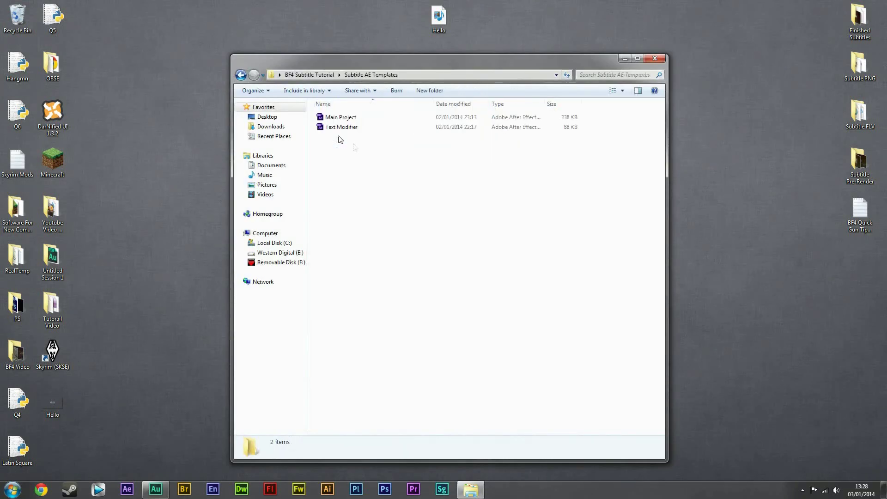
{"action": "double_click", "coordinate": [358, 119]}
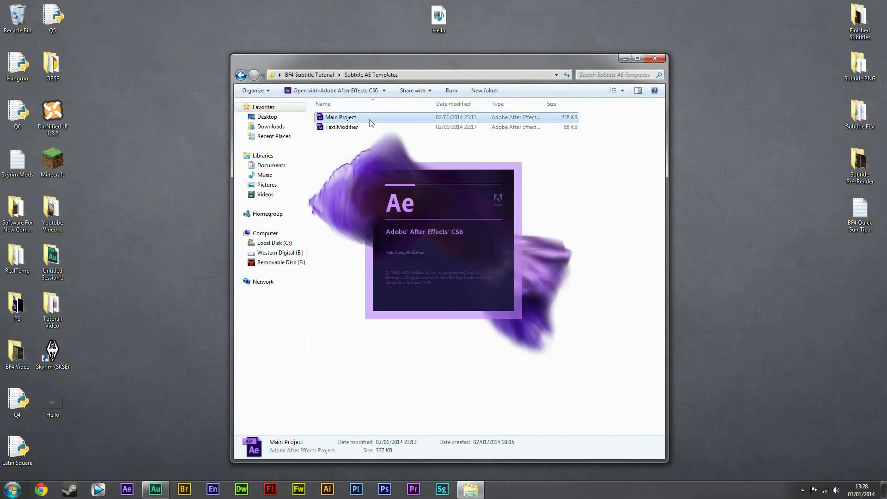
Step: Minimize Explorer and switch After Effects to the All Panels workspace via the Window menu
{"action": "left_click", "coordinate": [625, 59]}
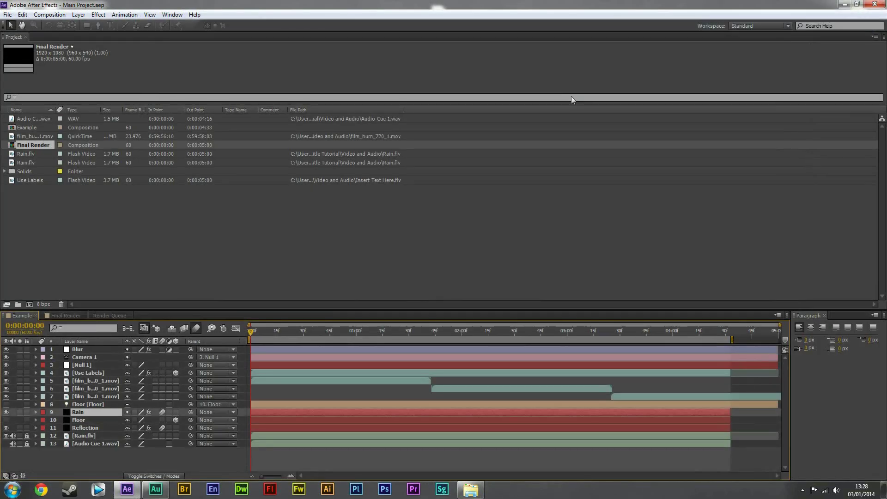
{"action": "left_click", "coordinate": [173, 14]}
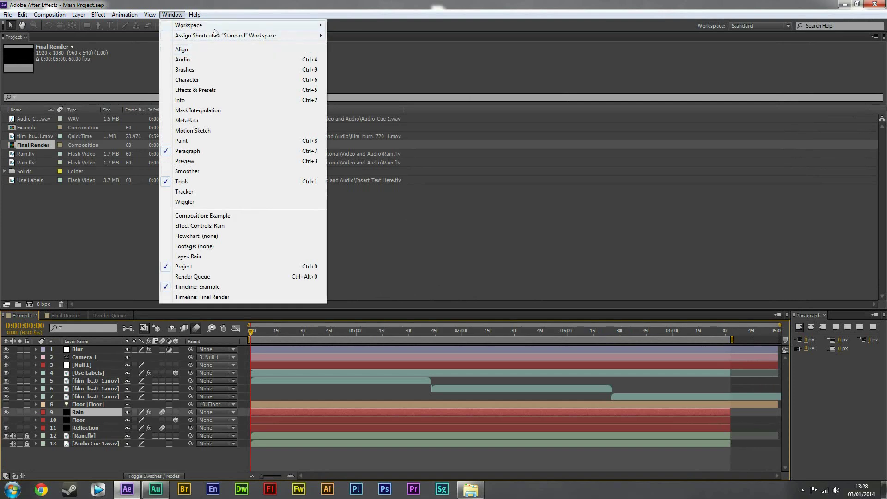
{"action": "mouse_move", "coordinate": [199, 28]}
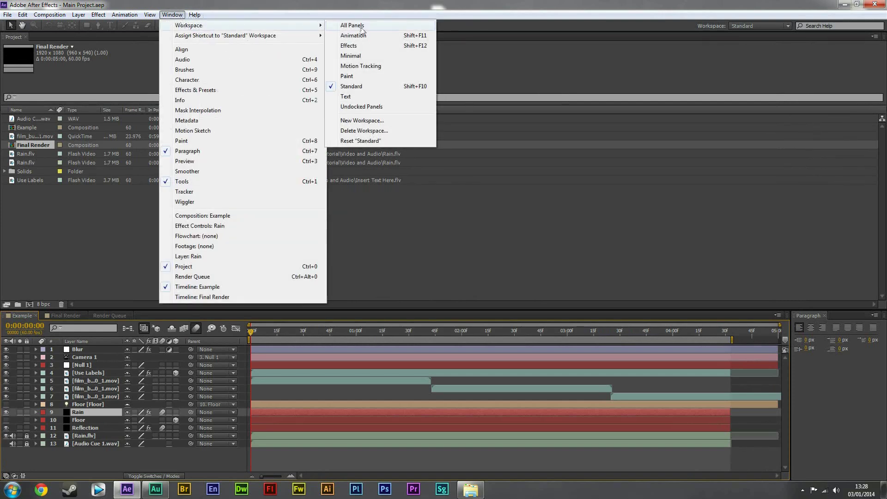
{"action": "left_click", "coordinate": [365, 141]}
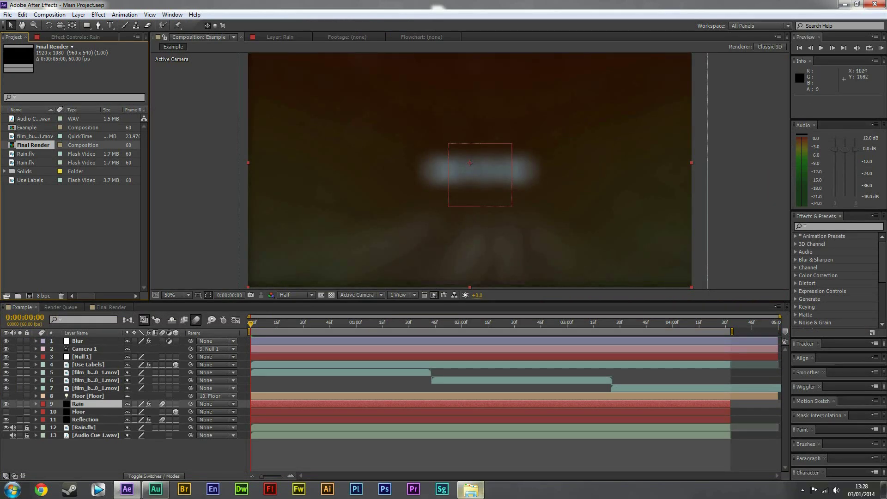
Step: Import the Hello video from the Desktop and place Hello.flv above Use Labels in Example
{"action": "left_click", "coordinate": [471, 489]}
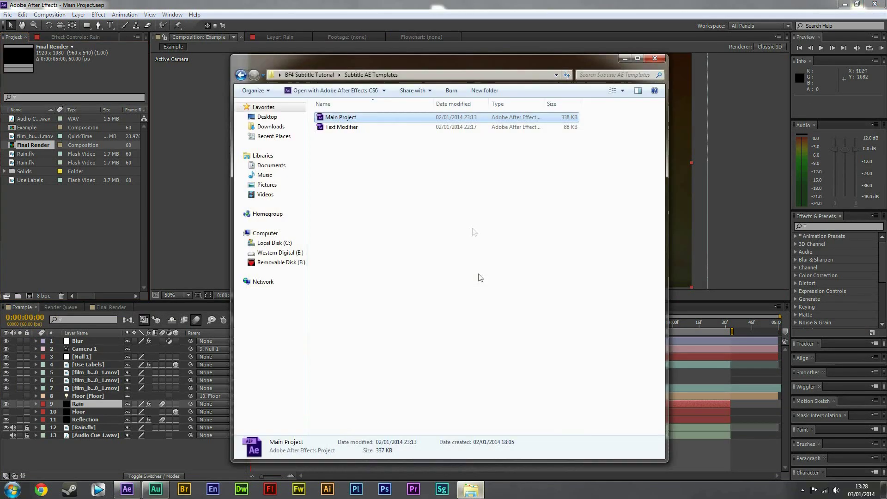
{"action": "left_click", "coordinate": [240, 76]}
{"action": "left_click", "coordinate": [267, 117]}
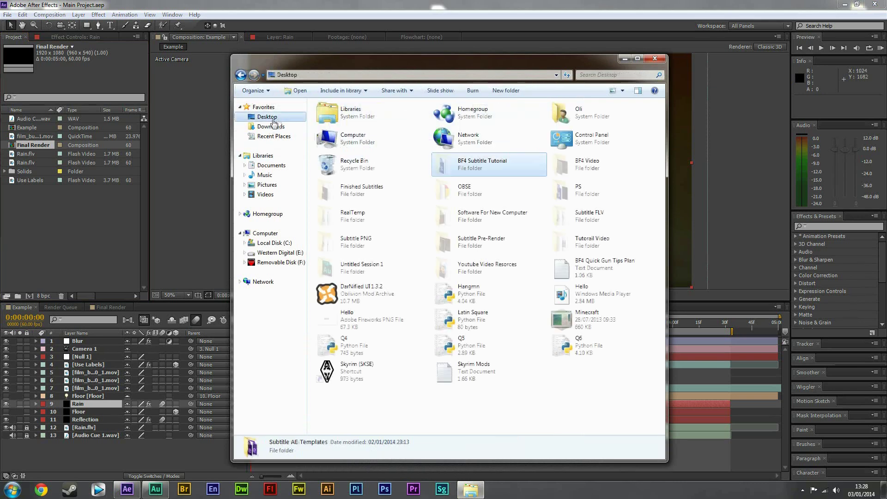
{"action": "left_click", "coordinate": [554, 400]}
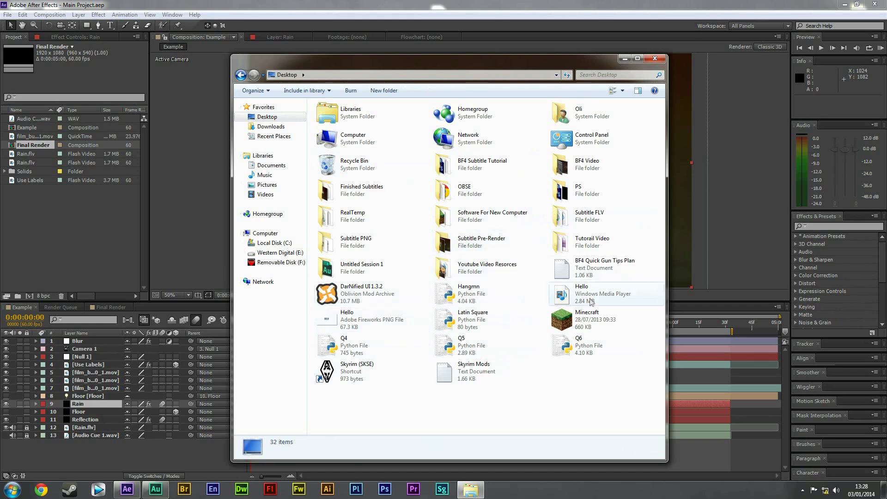
{"action": "left_click_drag", "start_coordinate": [593, 300], "coordinate": [106, 224]}
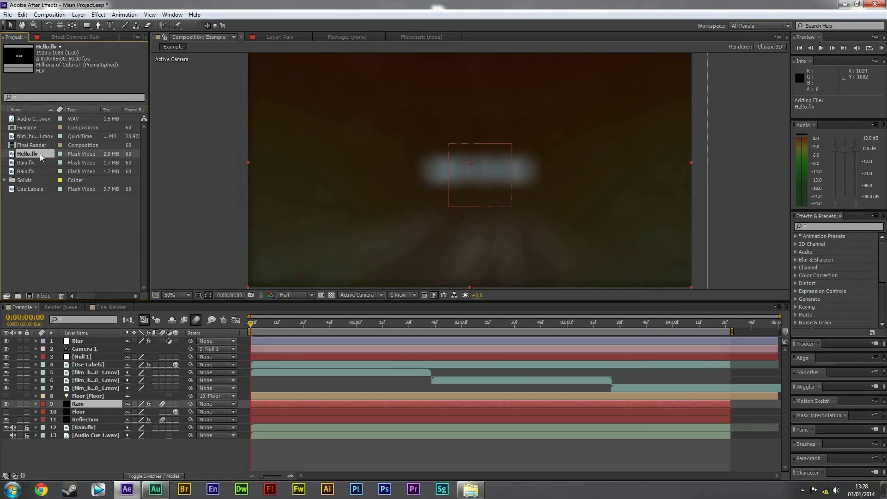
{"action": "left_click_drag", "start_coordinate": [40, 154], "coordinate": [87, 361]}
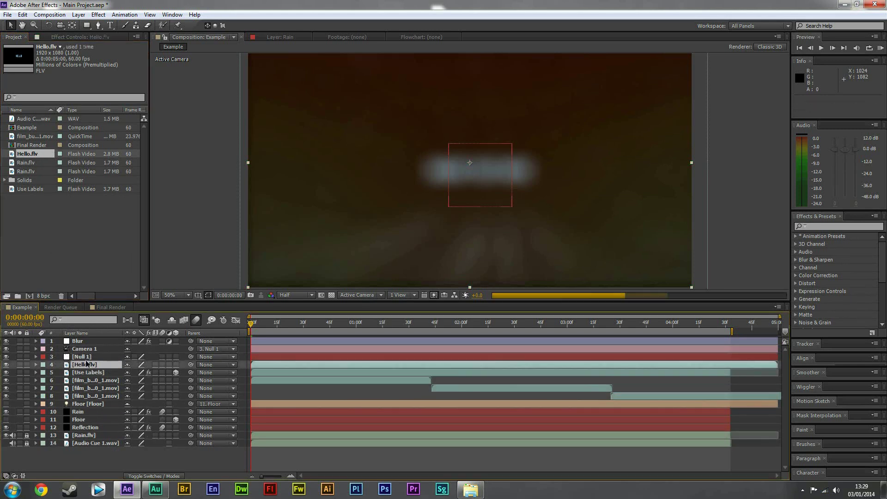
Step: Inspect the Use Labels layer, then delete it so Hello.flv becomes layer 4
{"action": "left_click", "coordinate": [35, 372]}
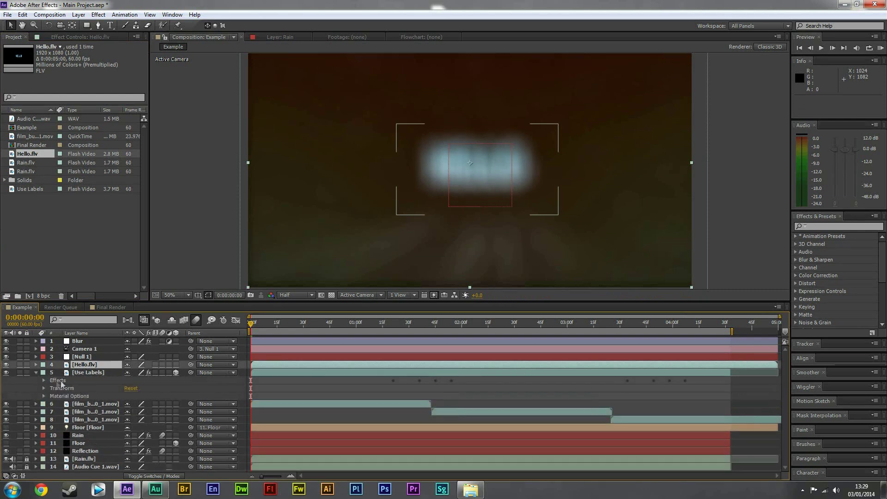
{"action": "left_click_drag", "start_coordinate": [37, 379], "coordinate": [62, 391]}
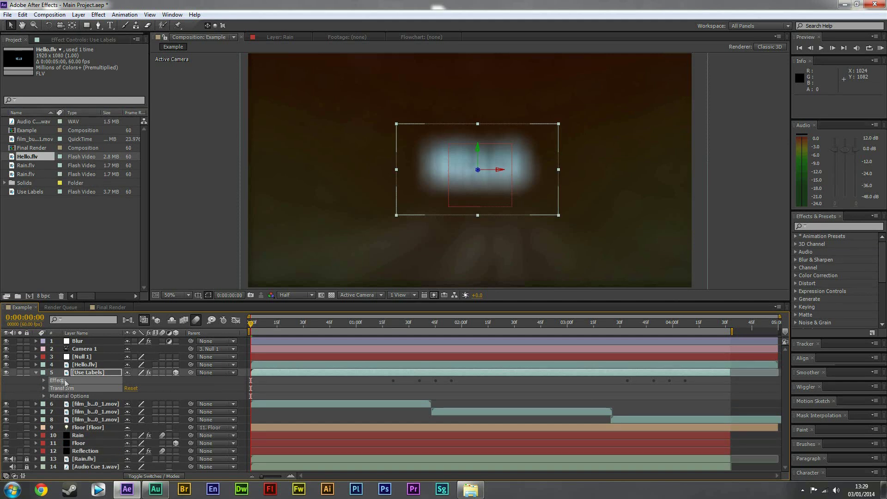
{"action": "left_click", "coordinate": [36, 373]}
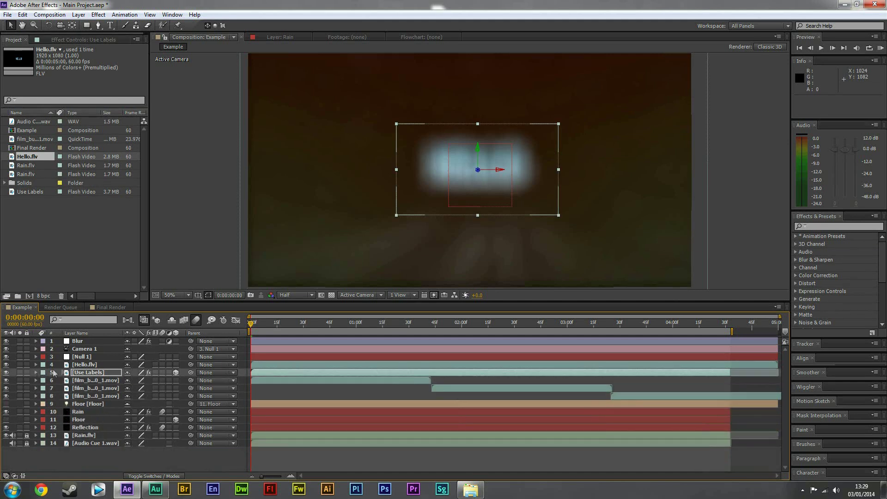
{"action": "left_click", "coordinate": [86, 365]}
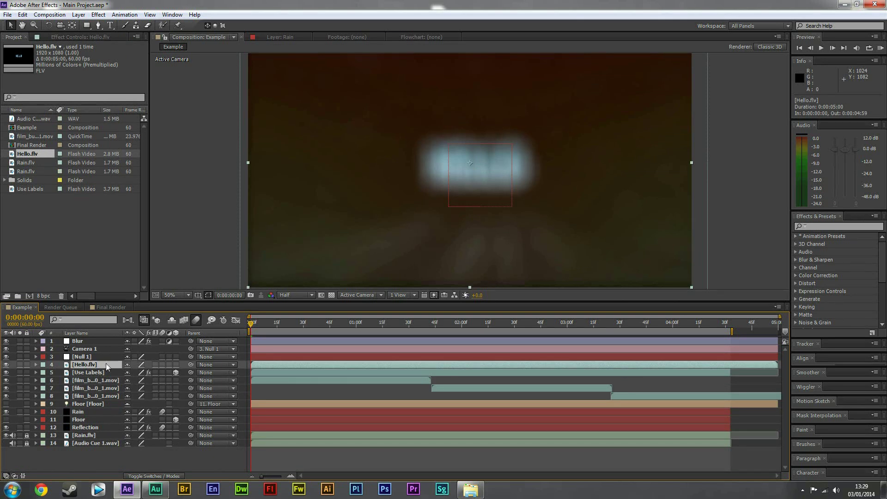
{"action": "left_click", "coordinate": [106, 364]}
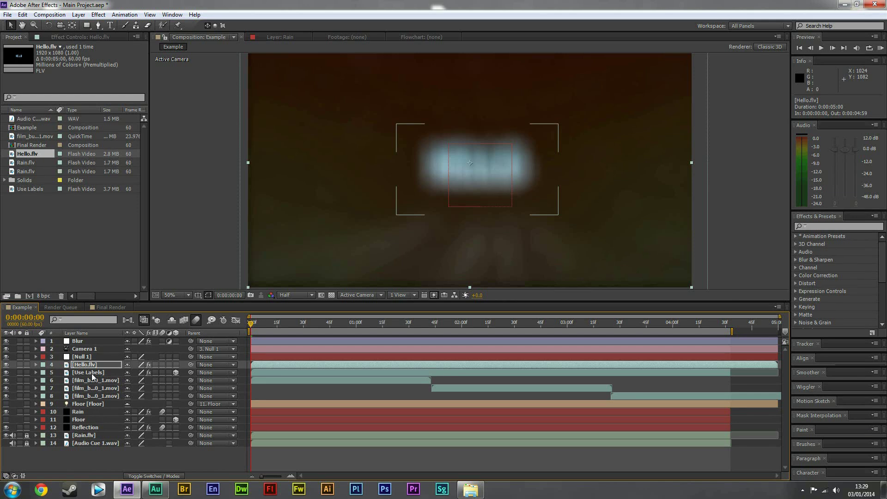
{"action": "left_click", "coordinate": [92, 373]}
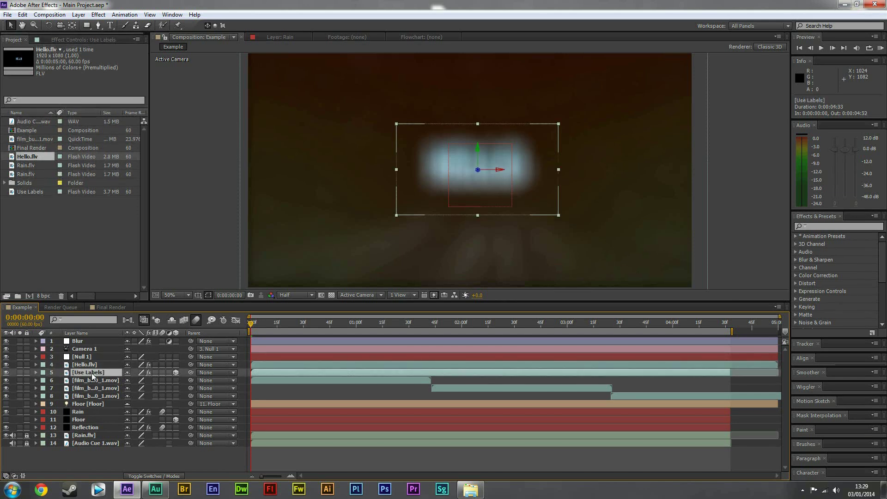
{"action": "key", "text": "Delete"}
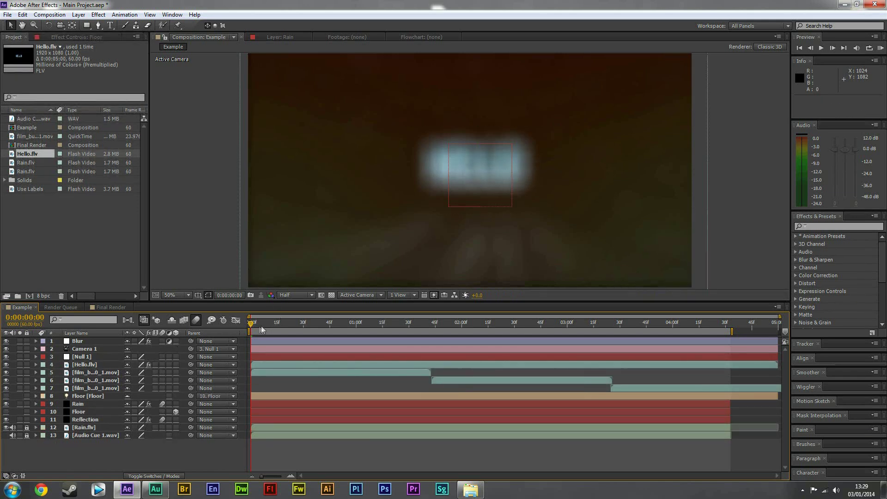
{"action": "left_click_drag", "start_coordinate": [252, 329], "coordinate": [428, 333]}
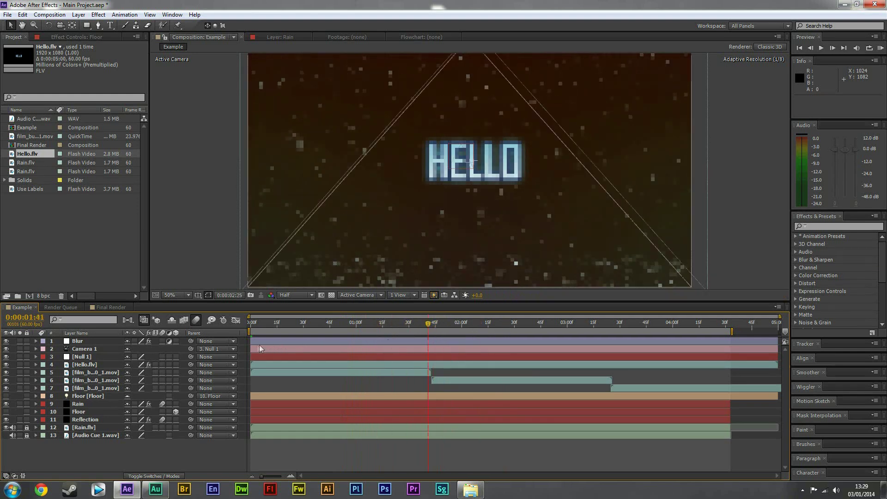
{"action": "key", "text": "Home"}
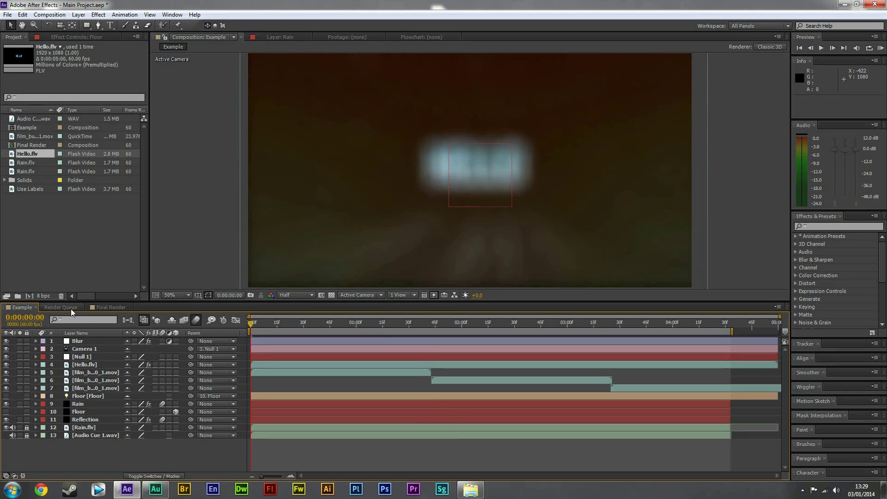
Step: Queue the Example composition as AVI with audio output enabled at 44.100 kHz
{"action": "left_click", "coordinate": [8, 14]}
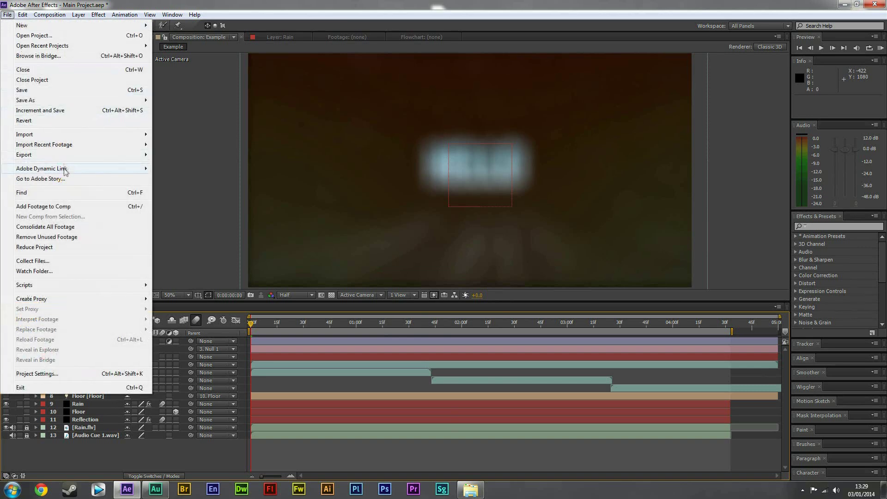
{"action": "mouse_move", "coordinate": [66, 155]}
{"action": "left_click", "coordinate": [213, 156]}
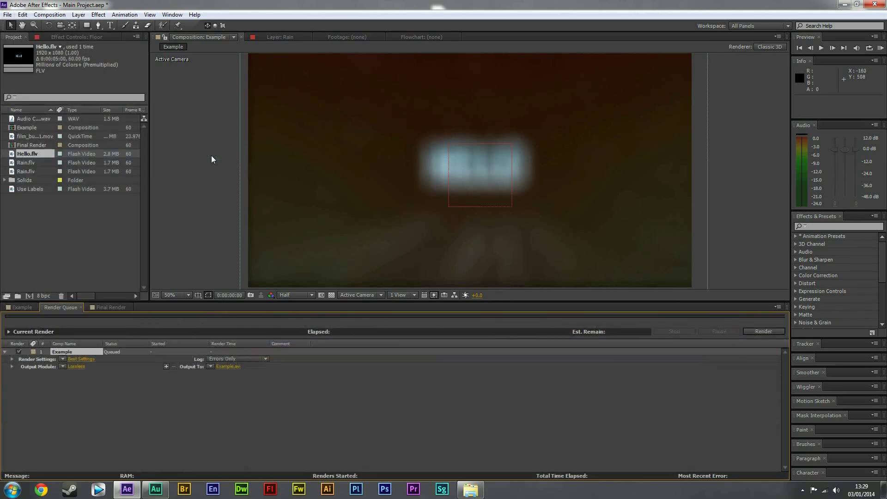
{"action": "left_click", "coordinate": [76, 366]}
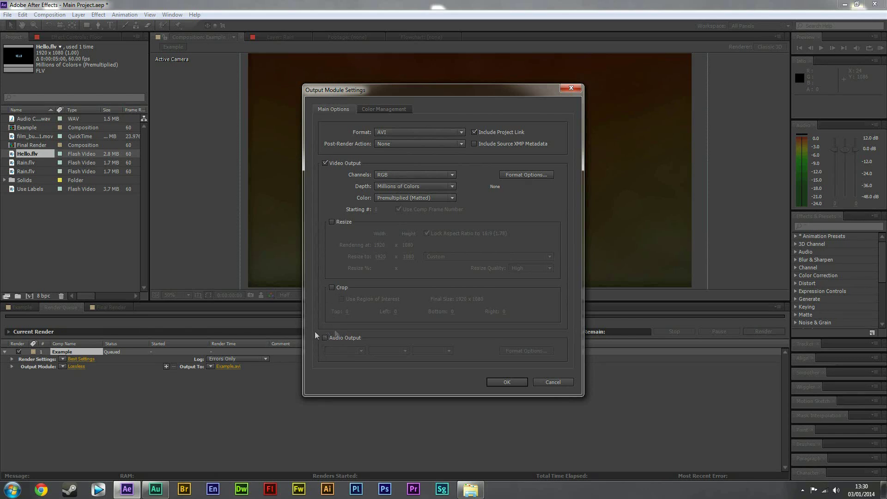
{"action": "left_click", "coordinate": [325, 338]}
{"action": "left_click", "coordinate": [345, 350]}
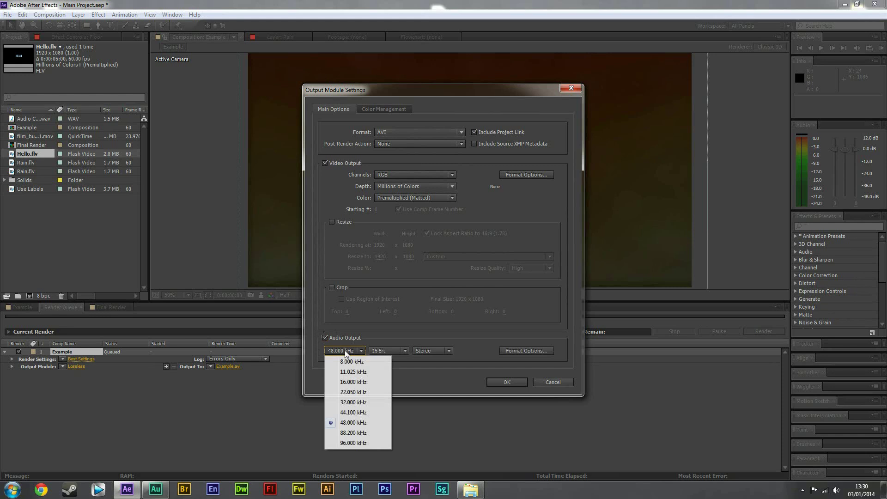
{"action": "left_click", "coordinate": [356, 413]}
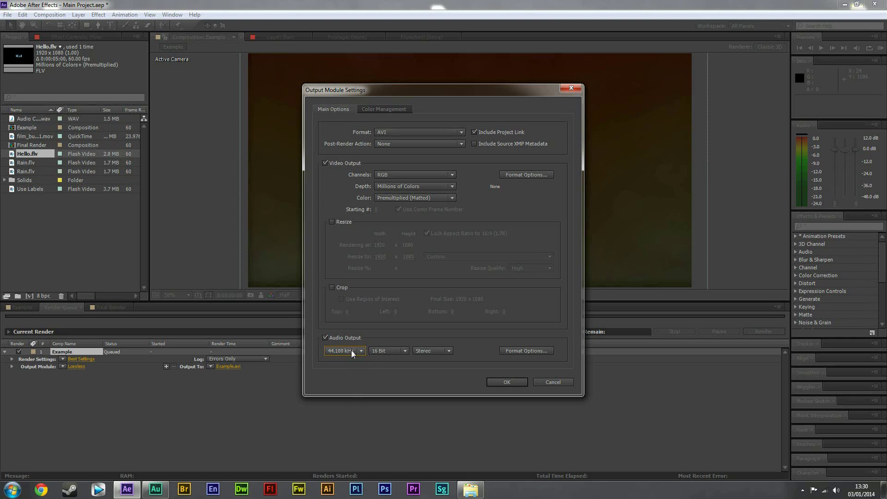
{"action": "left_click", "coordinate": [506, 382]}
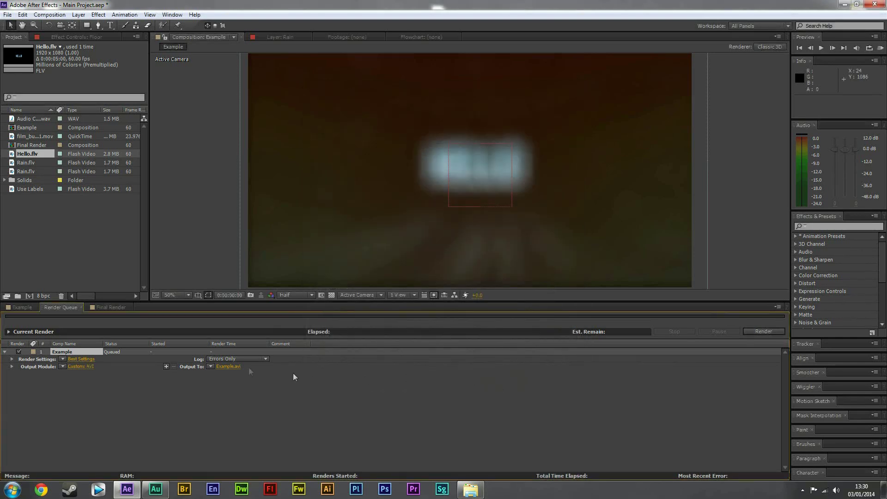
Step: Save the Example render's output to the Desktop as Hello.avi
{"action": "left_click", "coordinate": [219, 366]}
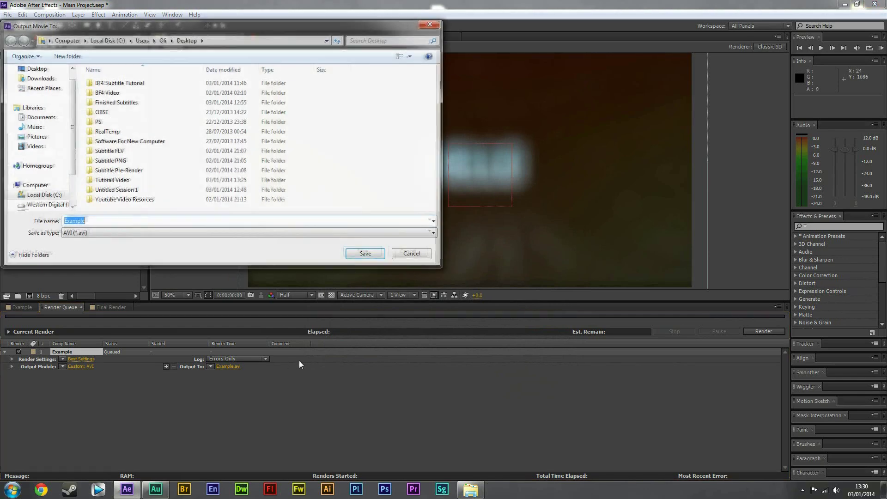
{"action": "left_click", "coordinate": [37, 69]}
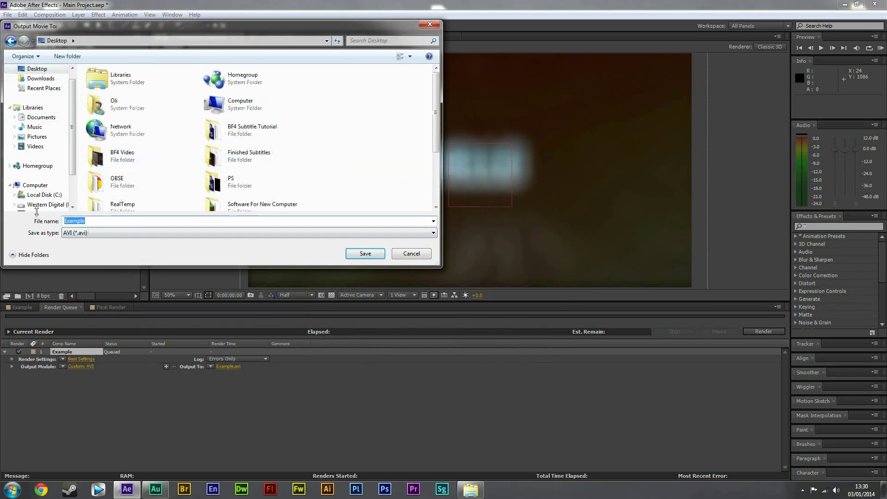
{"action": "key", "text": "BackSpace"}
{"action": "type", "text": "Hello"}
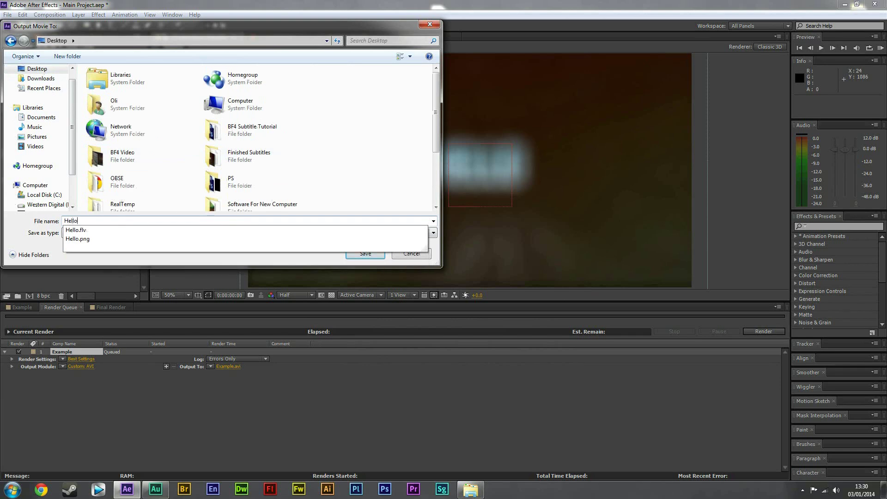
{"action": "key", "text": "Escape"}
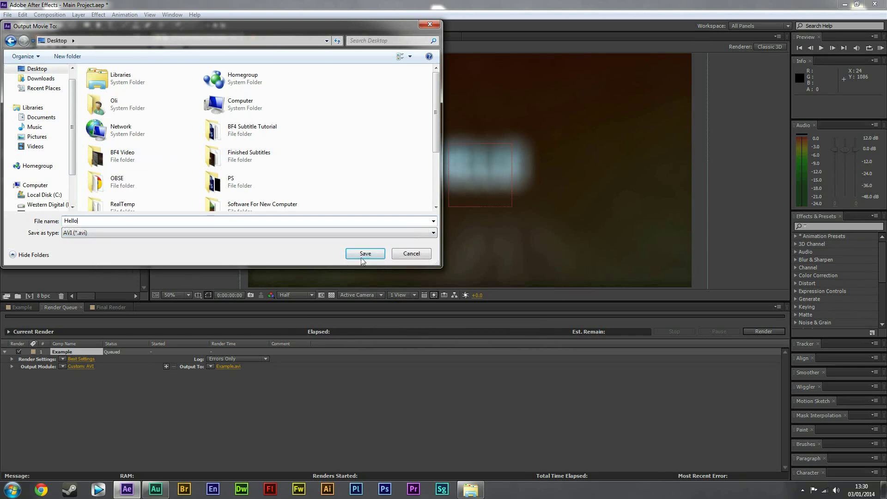
{"action": "left_click", "coordinate": [364, 256]}
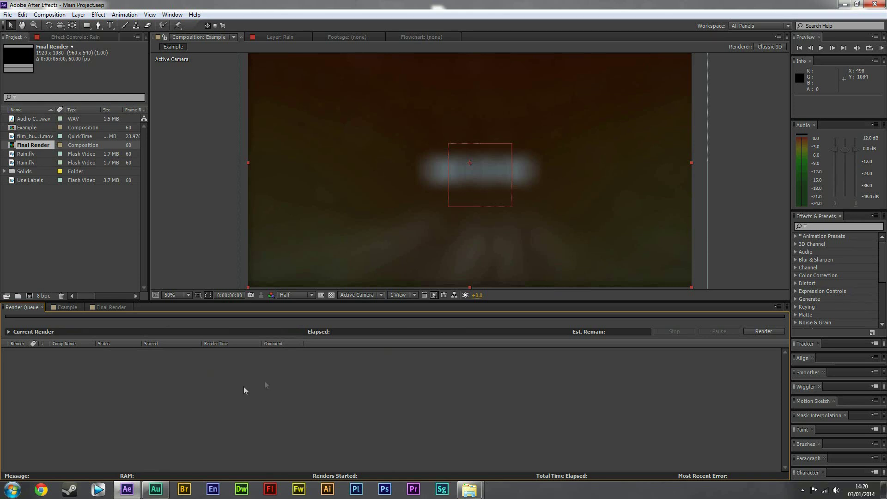
Step: Open the Final Render timeline and open a Desktop folder window in Explorer
{"action": "left_click", "coordinate": [116, 307]}
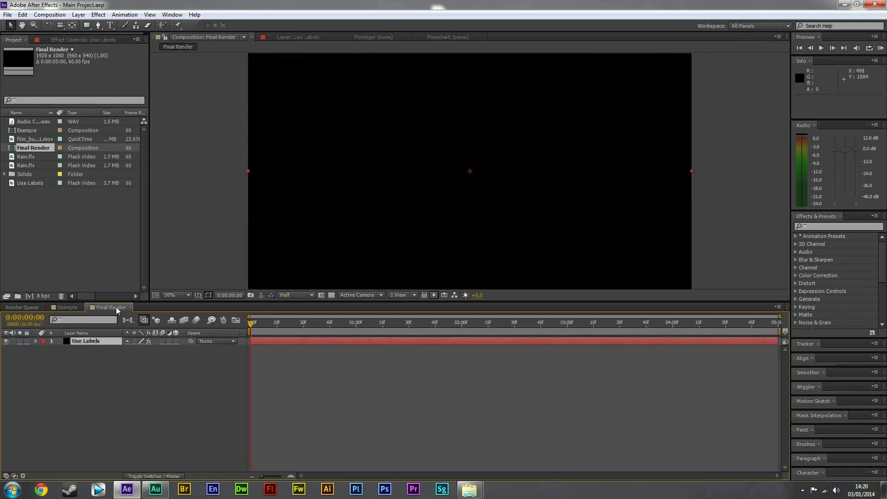
{"action": "mouse_move", "coordinate": [467, 485]}
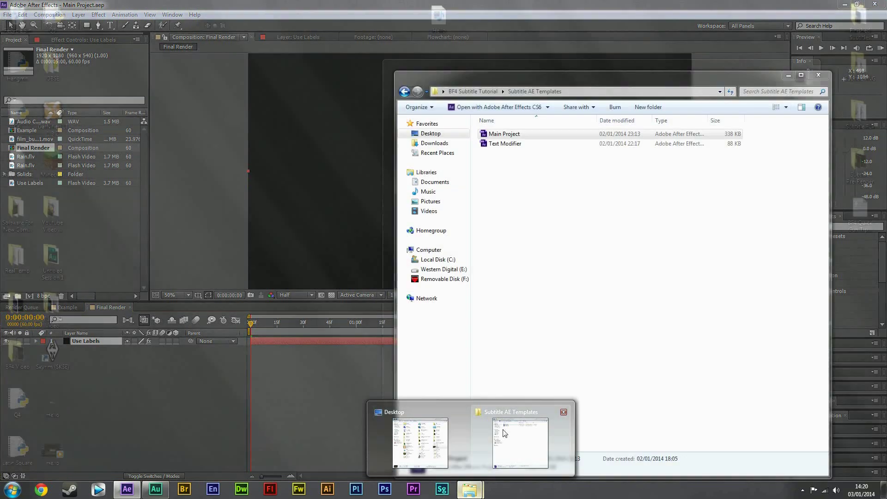
{"action": "left_click", "coordinate": [501, 434]}
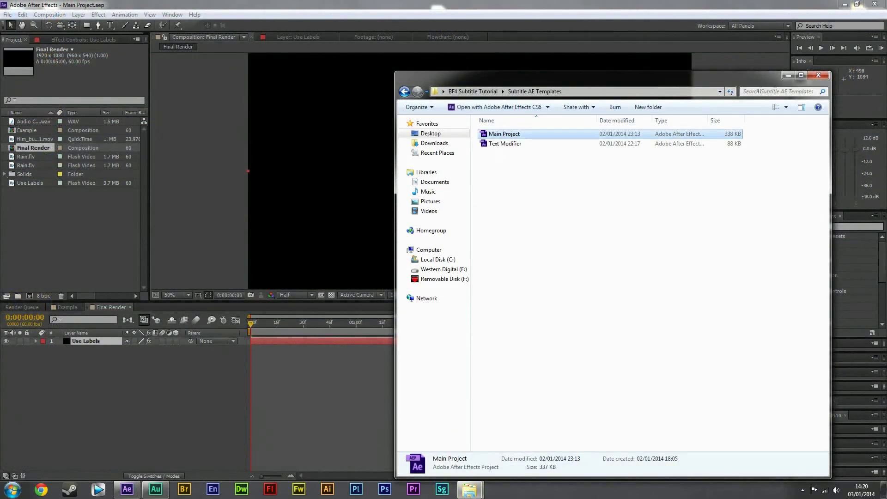
{"action": "left_click", "coordinate": [816, 75]}
{"action": "left_click", "coordinate": [472, 490]}
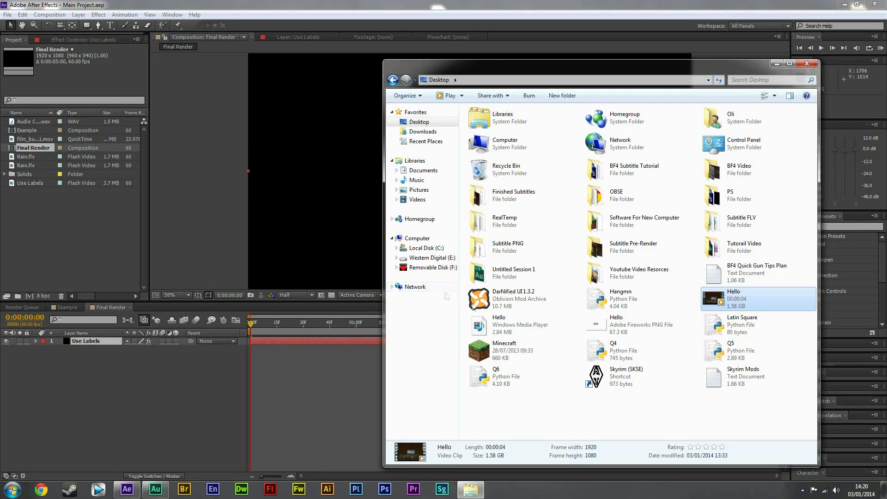
Step: Import the Hello video and add Hello.avi to Final Render below Use Labels
{"action": "left_click", "coordinate": [631, 413]}
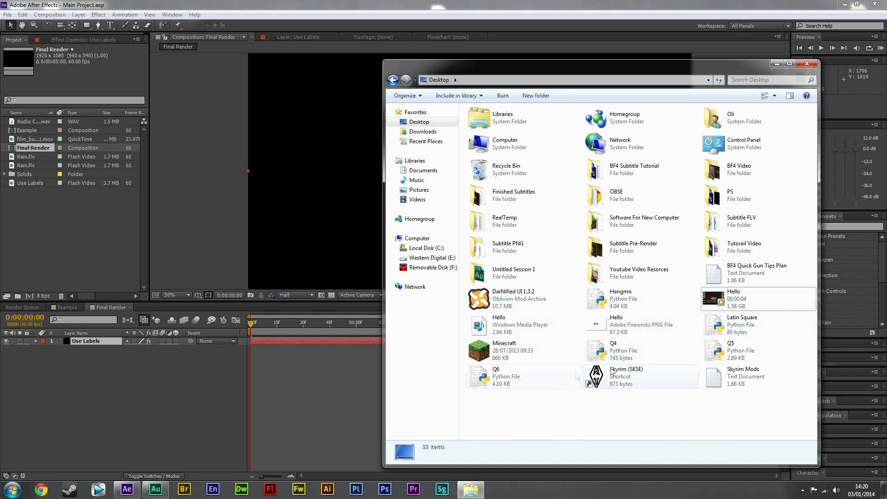
{"action": "left_click", "coordinate": [749, 301]}
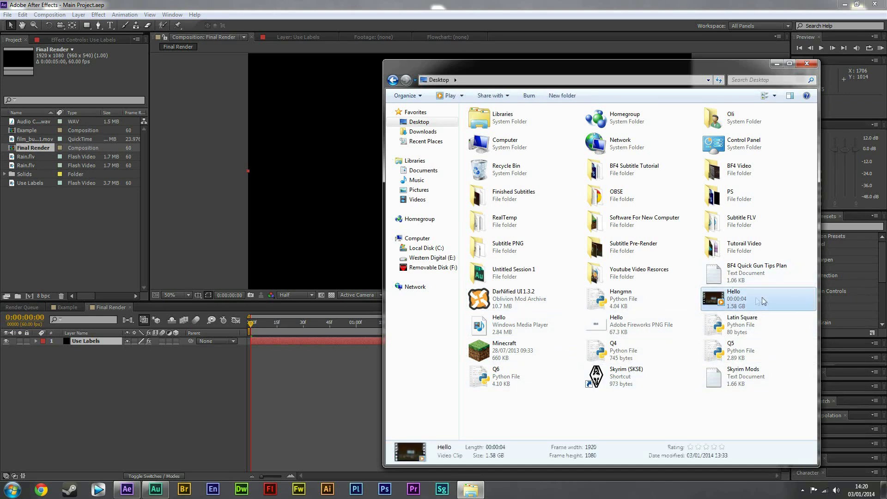
{"action": "left_click_drag", "start_coordinate": [765, 301], "coordinate": [68, 226]}
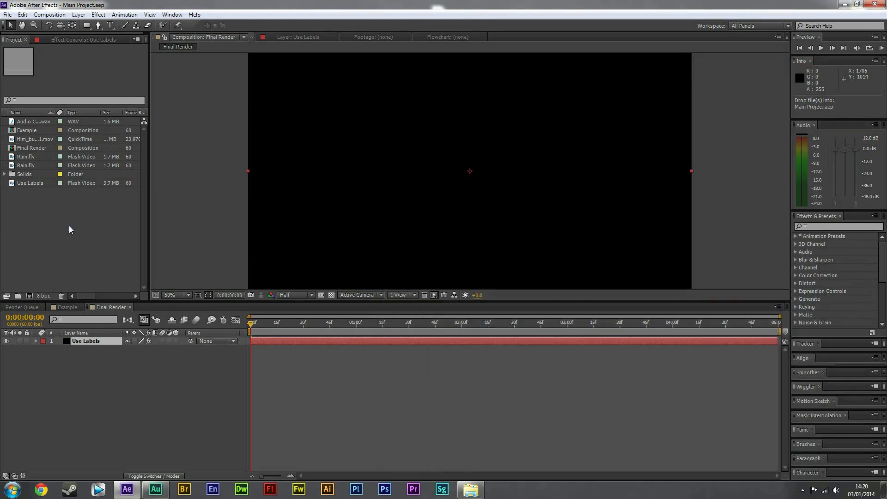
{"action": "left_click_drag", "start_coordinate": [40, 158], "coordinate": [99, 355]}
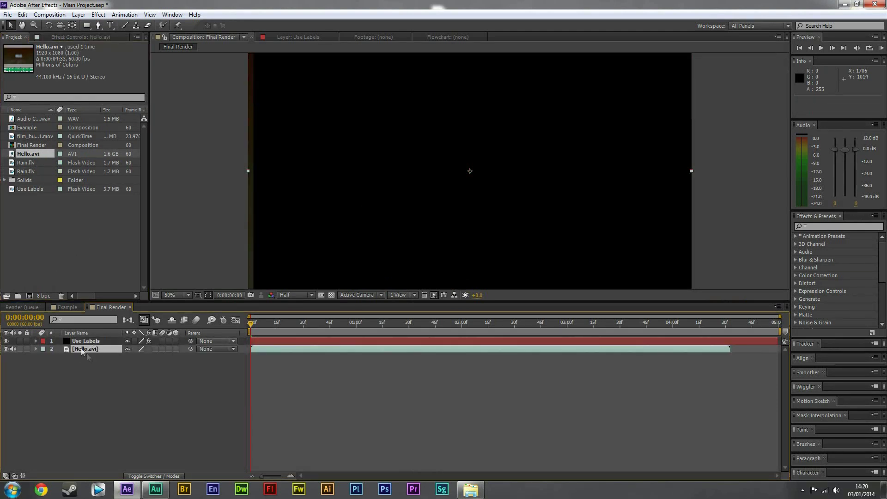
Step: Check the Use Labels and Hello.avi layers, then delete Use Labels from Final Render
{"action": "left_click", "coordinate": [35, 341]}
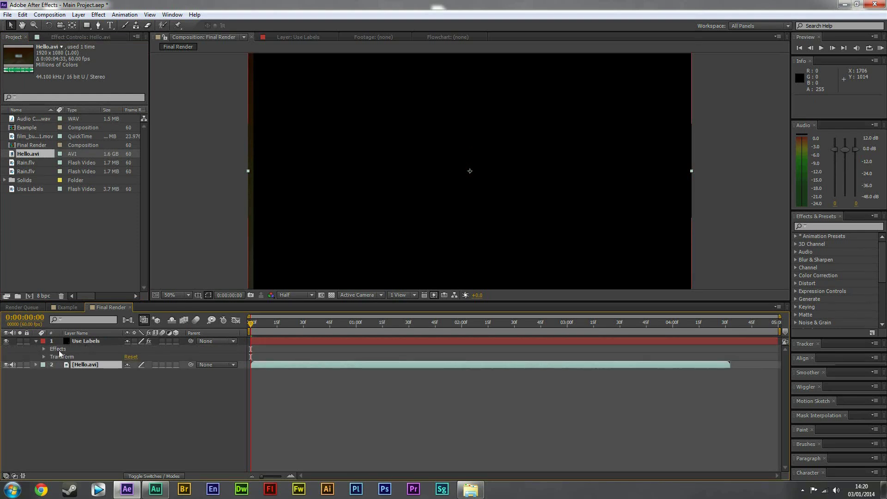
{"action": "left_click", "coordinate": [59, 351]}
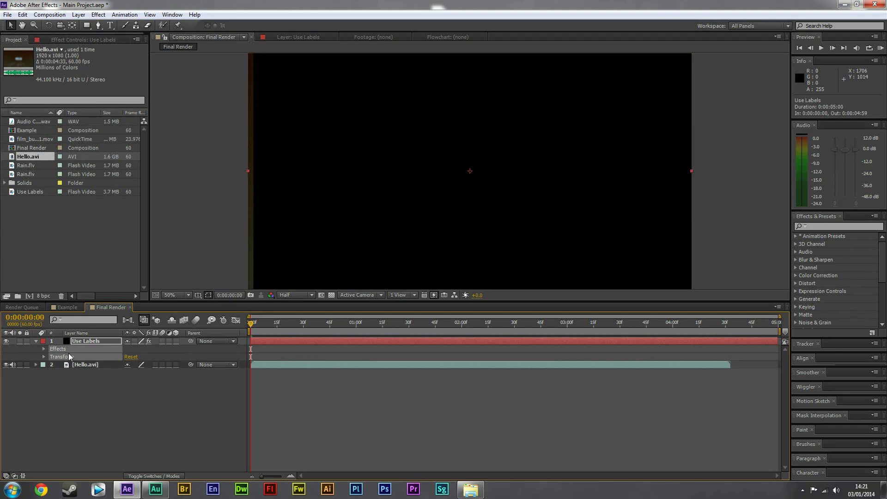
{"action": "left_click", "coordinate": [87, 368]}
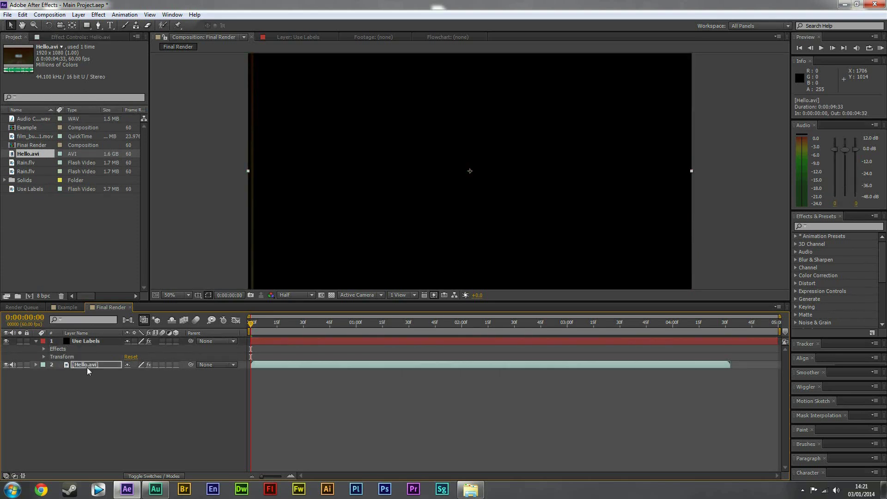
{"action": "left_click", "coordinate": [36, 364]}
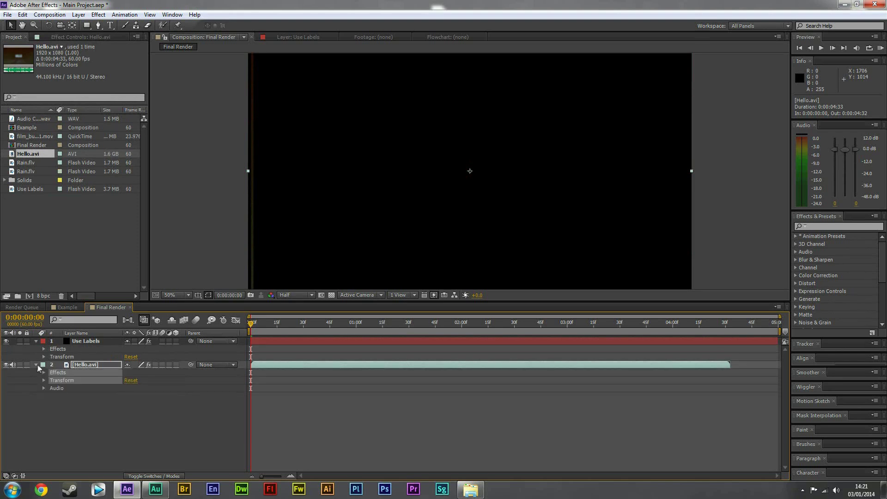
{"action": "left_click", "coordinate": [36, 365]}
{"action": "left_click", "coordinate": [36, 341]}
{"action": "left_click", "coordinate": [159, 344]}
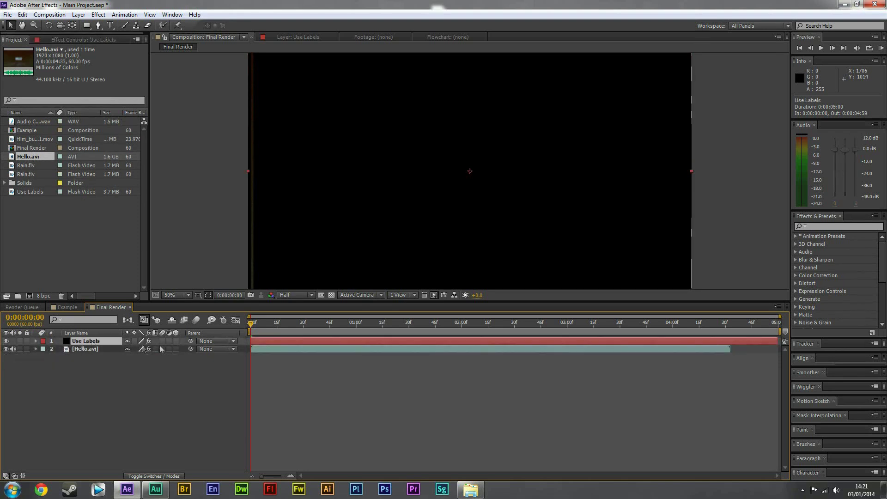
{"action": "key", "text": "Delete"}
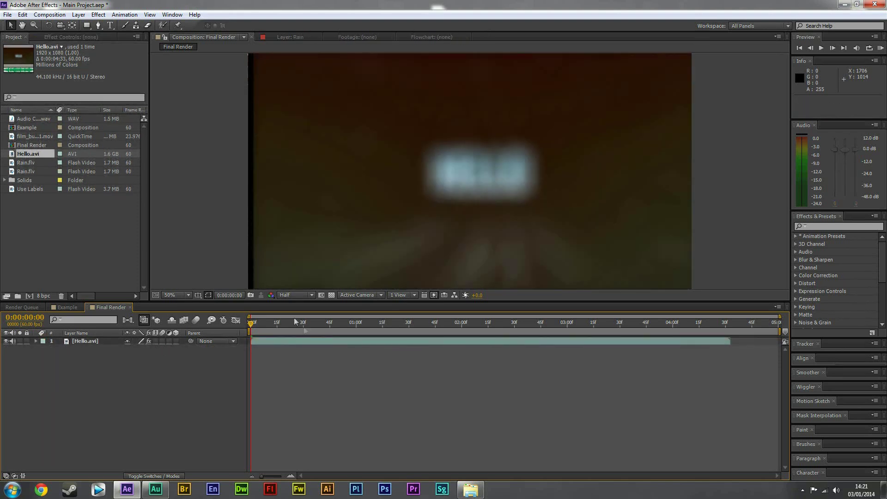
Step: Scrub the playhead to about frame 40, where the HELLO title appears
{"action": "mouse_move", "coordinate": [250, 327]}
{"action": "left_mouse_down"}
{"action": "mouse_move", "coordinate": [520, 359]}
{"action": "mouse_move", "coordinate": [569, 340]}
{"action": "mouse_move", "coordinate": [629, 336]}
{"action": "mouse_move", "coordinate": [250, 332]}
{"action": "left_mouse_up"}
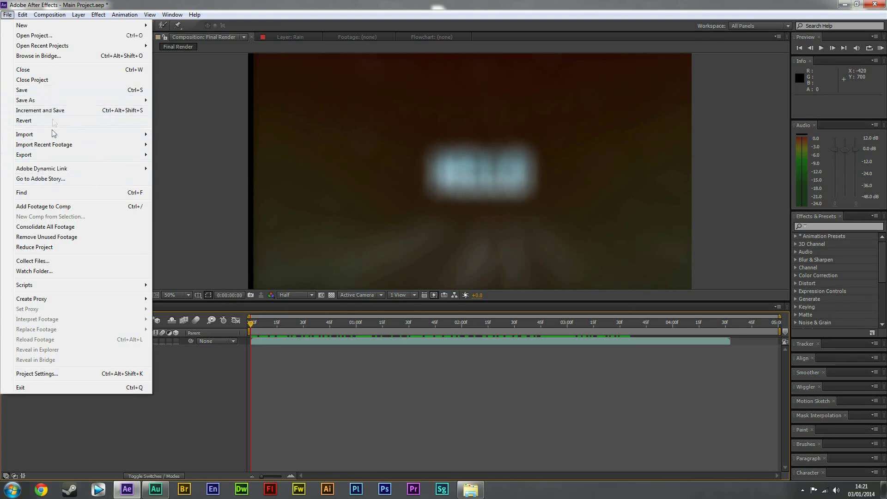
Step: Queue Final Render as AVI with 44.100 kHz audio and choose its Desktop output location
{"action": "mouse_move", "coordinate": [52, 155]}
{"action": "left_click", "coordinate": [168, 155]}
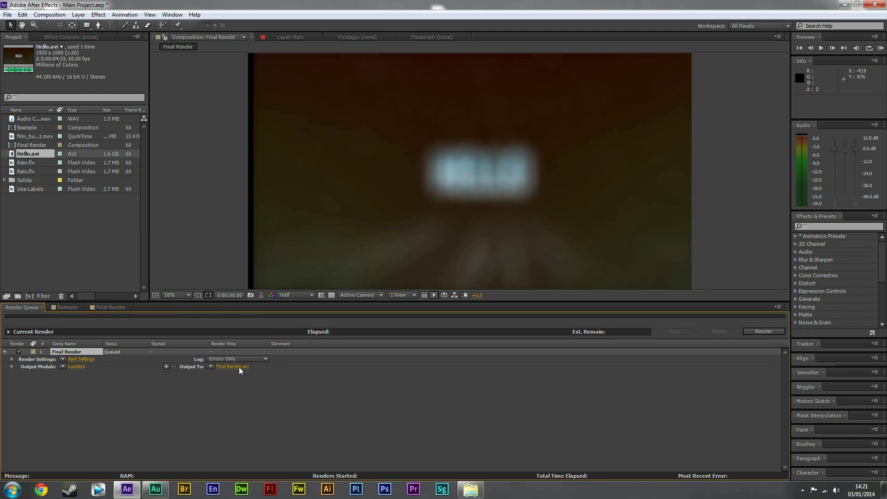
{"action": "left_click", "coordinate": [73, 369]}
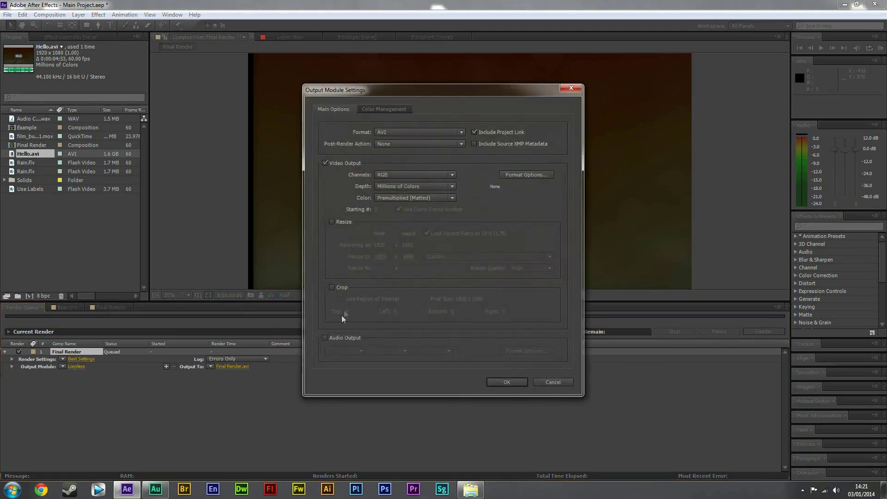
{"action": "left_click", "coordinate": [336, 342]}
{"action": "left_click", "coordinate": [357, 352]}
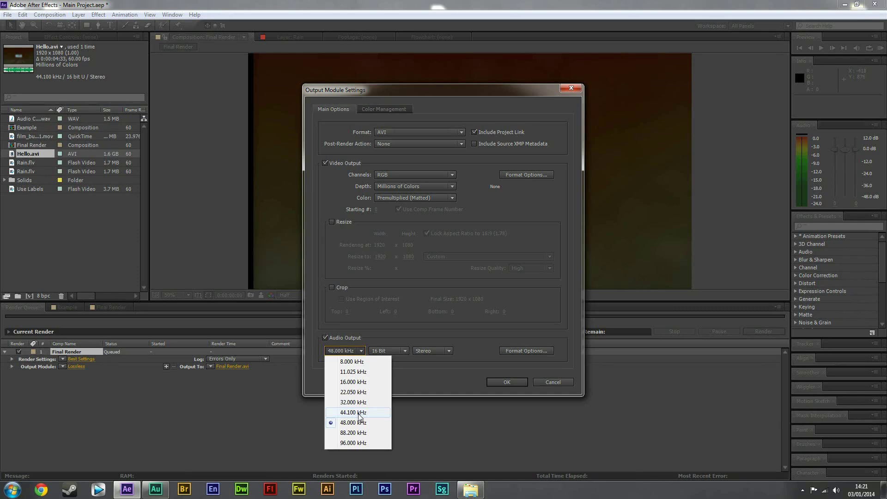
{"action": "left_click", "coordinate": [360, 413]}
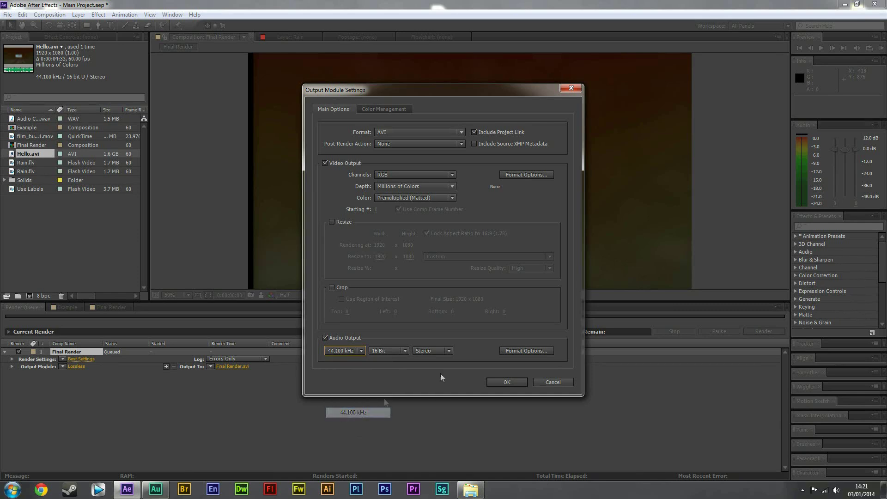
{"action": "left_click", "coordinate": [507, 382]}
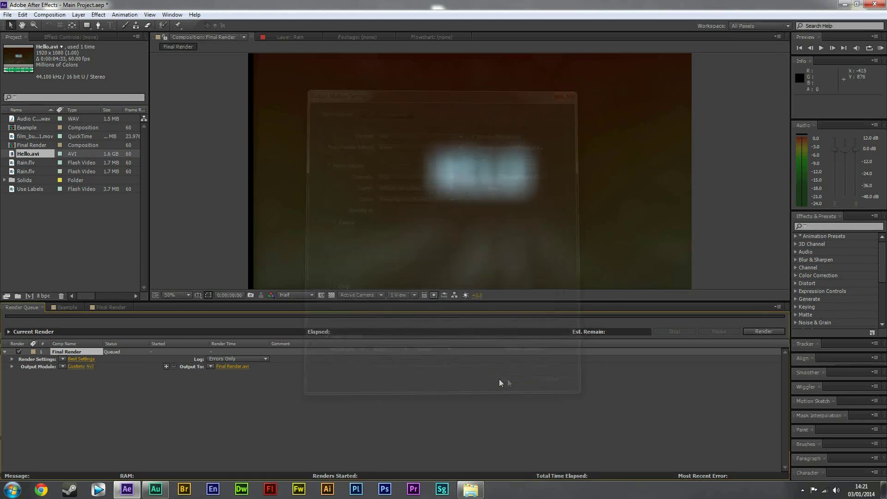
{"action": "left_click", "coordinate": [241, 366]}
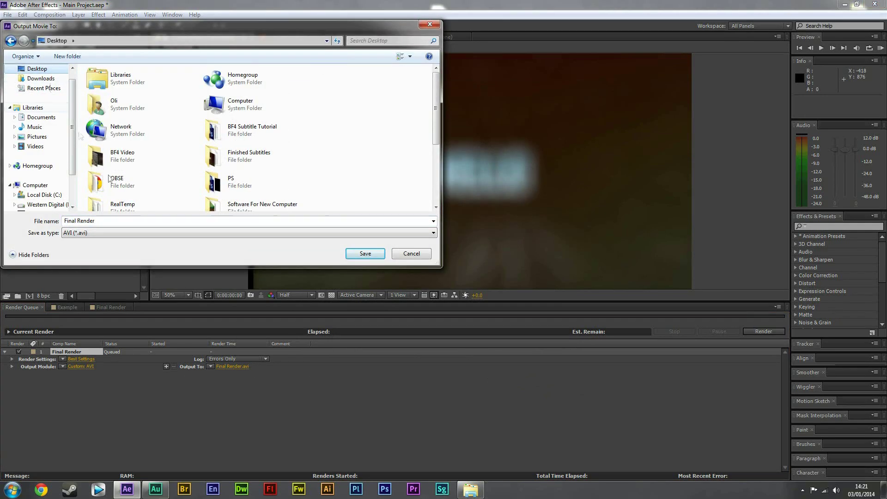
Step: Render the Final Render composition to Final Render.avi on the Desktop
{"action": "left_click", "coordinate": [365, 253]}
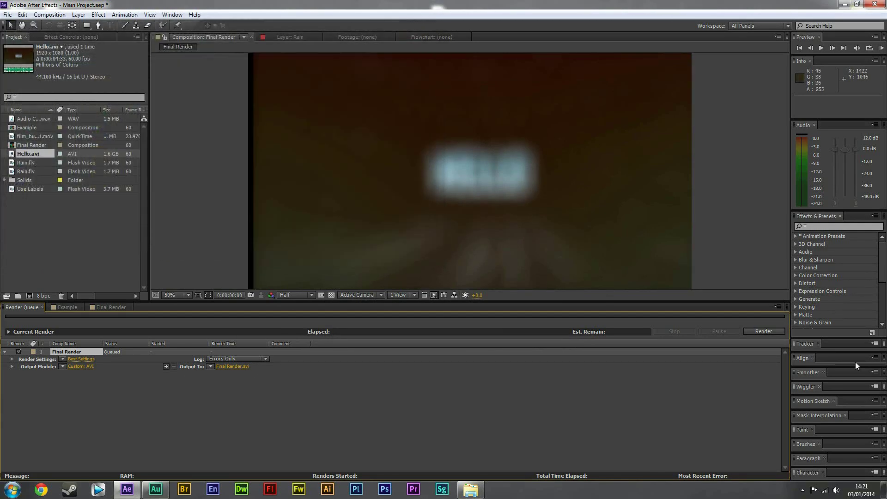
{"action": "left_click", "coordinate": [768, 332]}
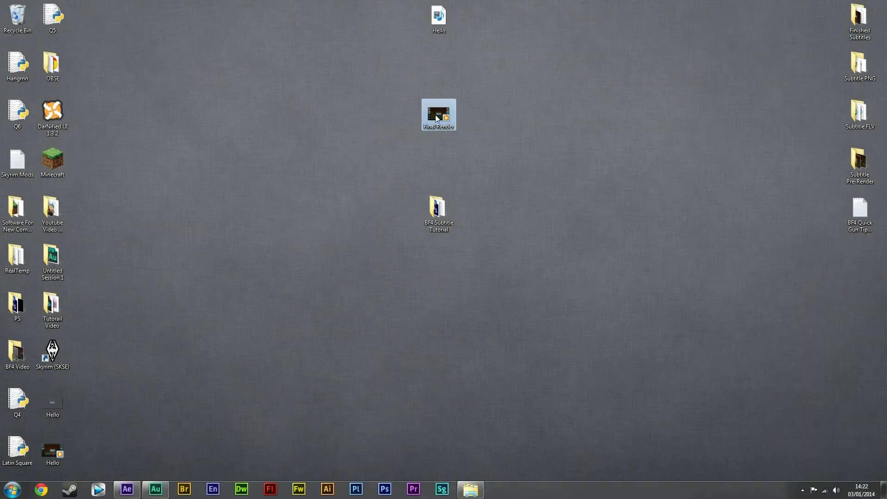
Step: Open Final Render.avi from the desktop with QuickTime Player
{"action": "right_click", "coordinate": [437, 119]}
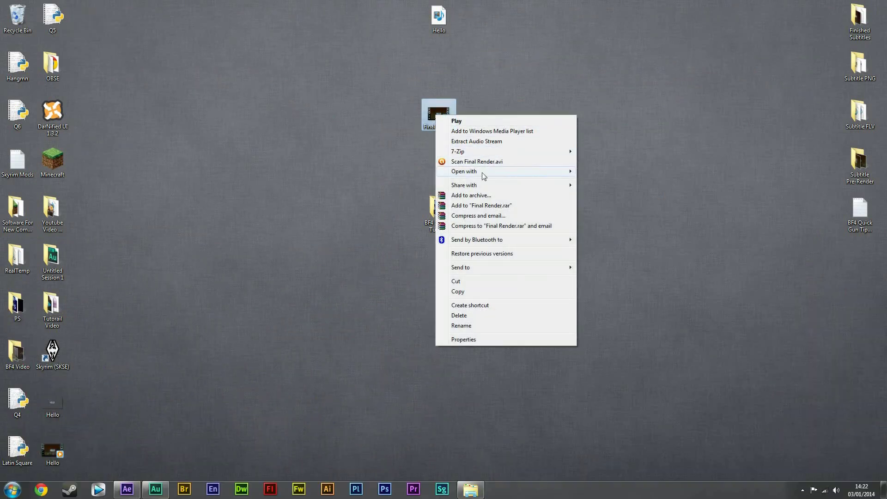
{"action": "mouse_move", "coordinate": [482, 173]}
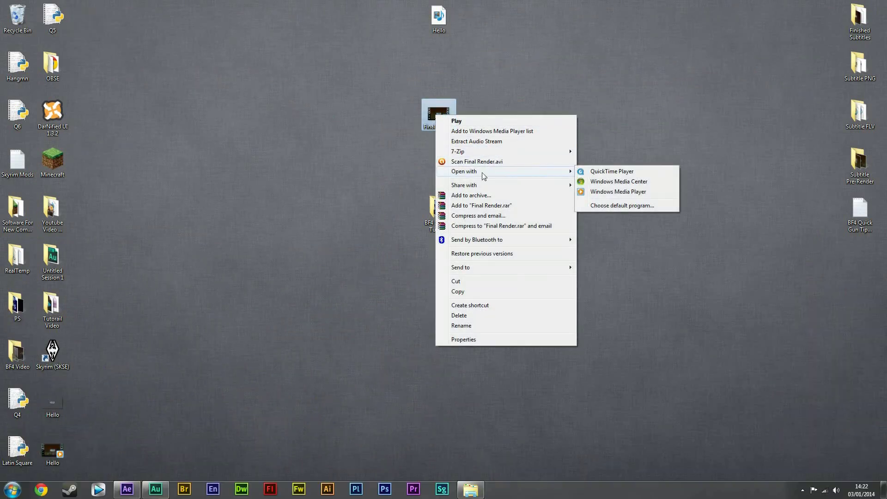
{"action": "left_click", "coordinate": [593, 175]}
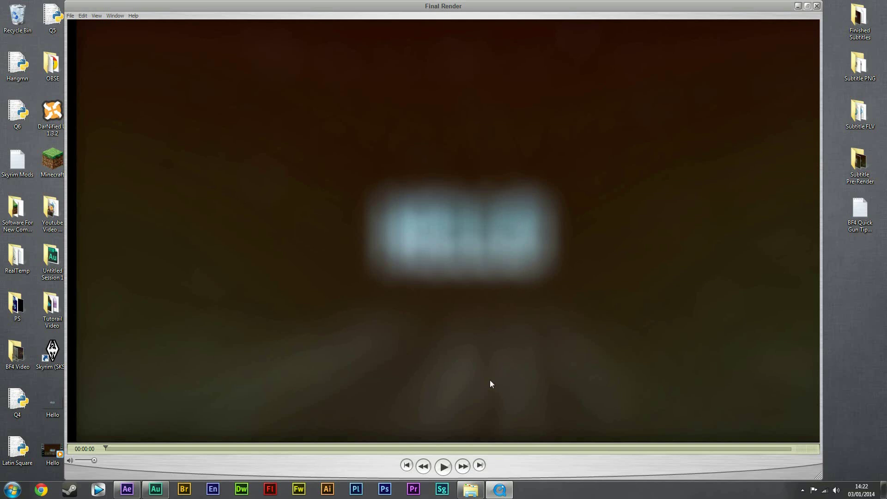
Step: Play the Final Render video in QuickTime Player
{"action": "left_click", "coordinate": [443, 467]}
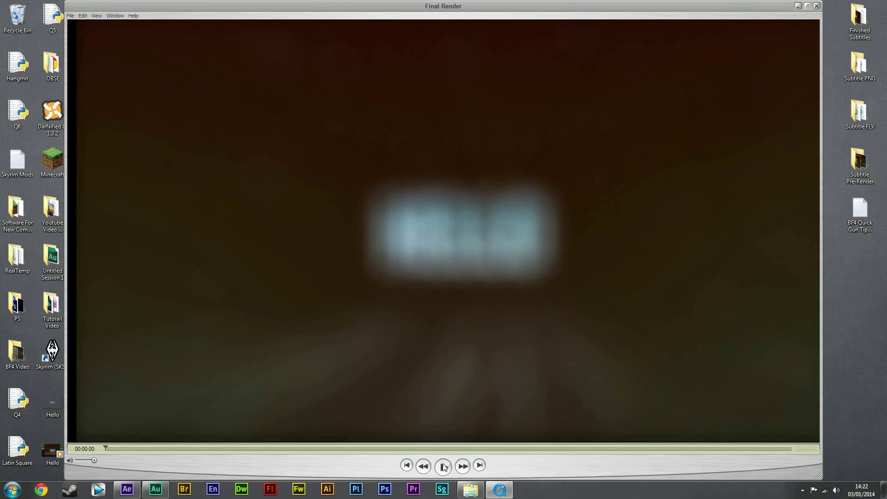